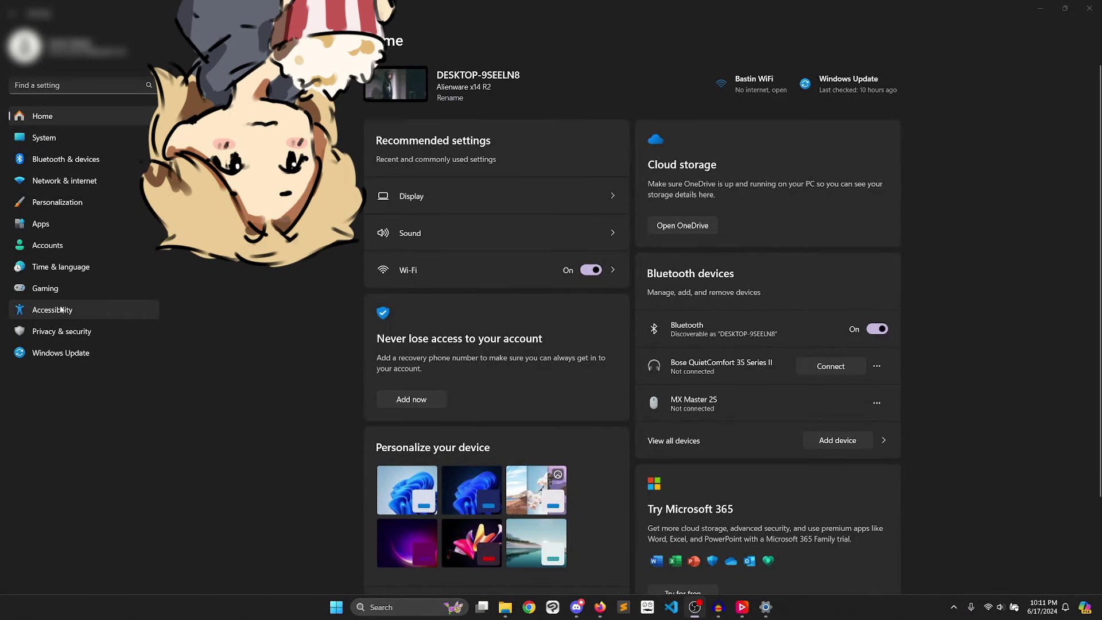
Step: Open the accessibility color filter settings and turn on color filters with the Grayscale option
click(441, 293)
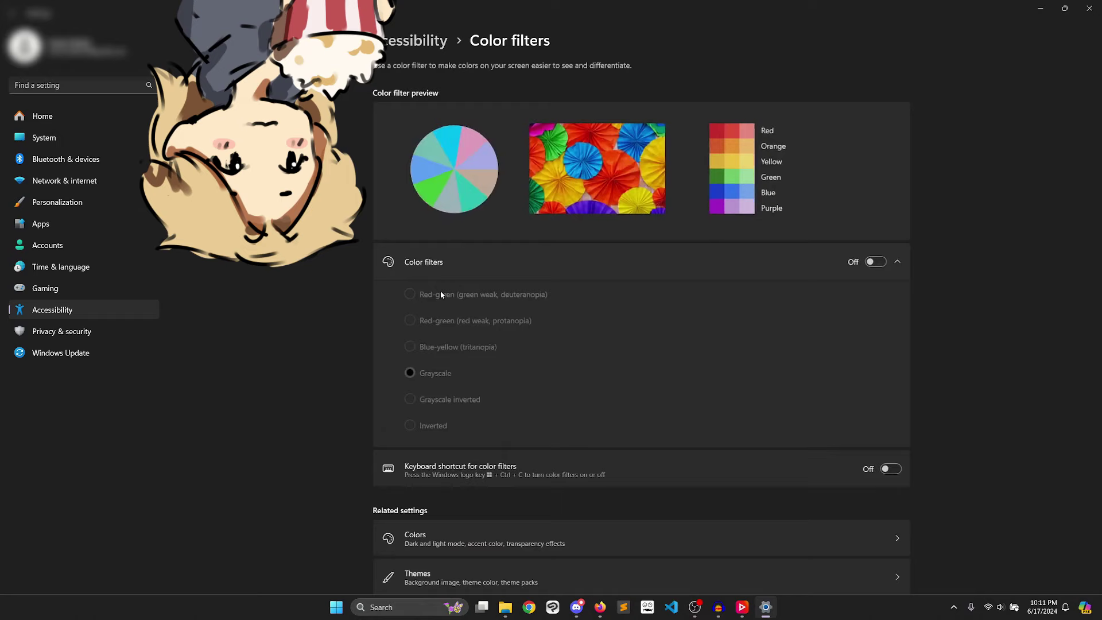
click(867, 263)
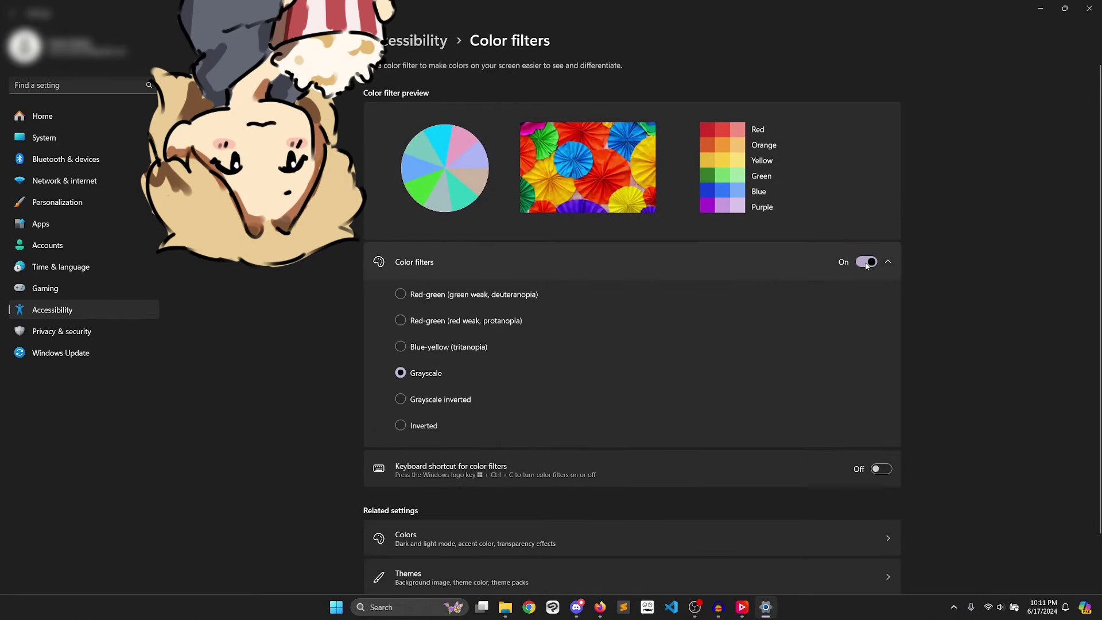
click(867, 263)
click(867, 262)
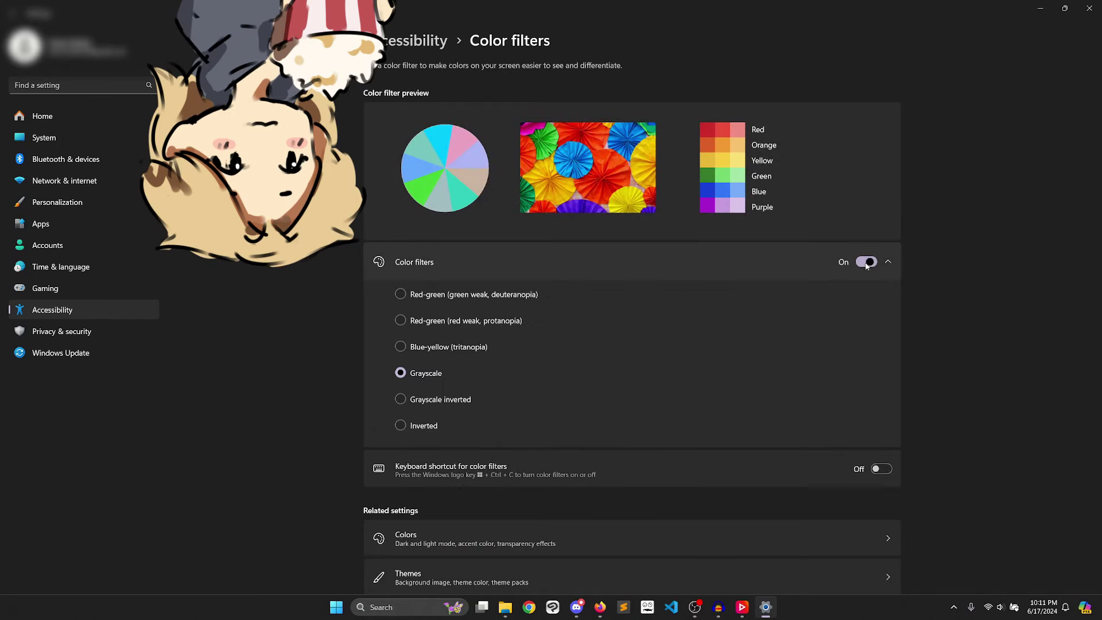
click(867, 263)
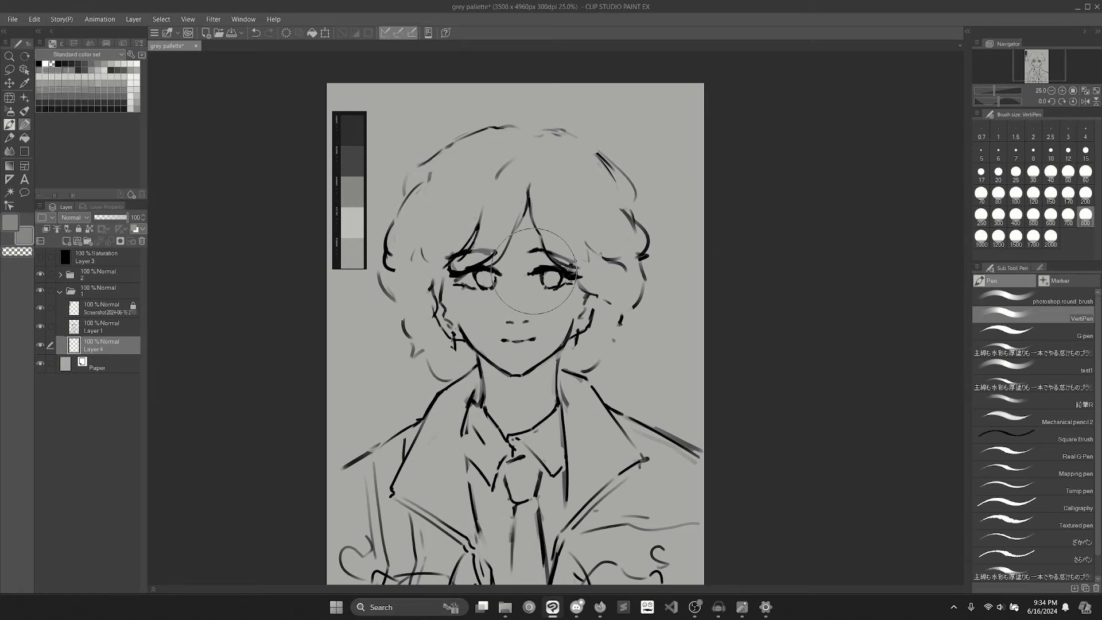
Step: Switch to Clip Studio Paint and block in a mid-grey base over the face, neck and torso on Layer 4 with the large VertiPen brush
mouse_move(494, 229)
mouse_down()
mouse_move(517, 302)
mouse_move(506, 349)
mouse_up()
drag(504, 408, 506, 362)
mouse_move(528, 296)
mouse_down()
mouse_move(492, 426)
mouse_move(443, 452)
mouse_move(414, 546)
mouse_move(574, 494)
mouse_move(707, 509)
mouse_move(639, 423)
mouse_move(546, 453)
mouse_up()
Step: Set the brush size to 200 and extend the grey base to the sketch outlines of both jacket shoulders
click(1086, 195)
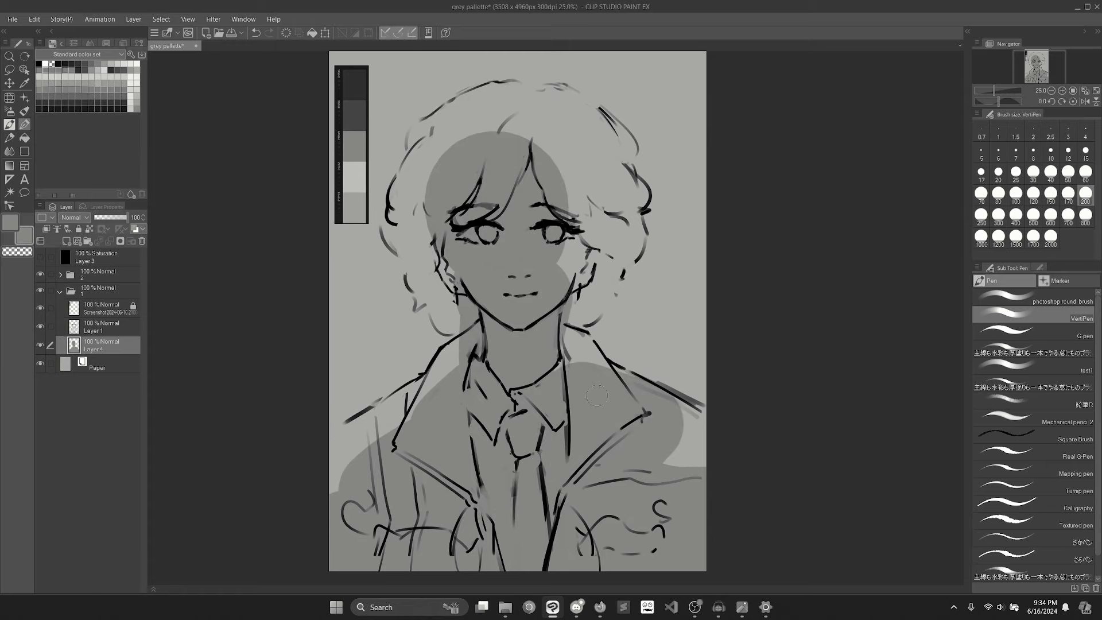
scroll(521, 363, down, 2)
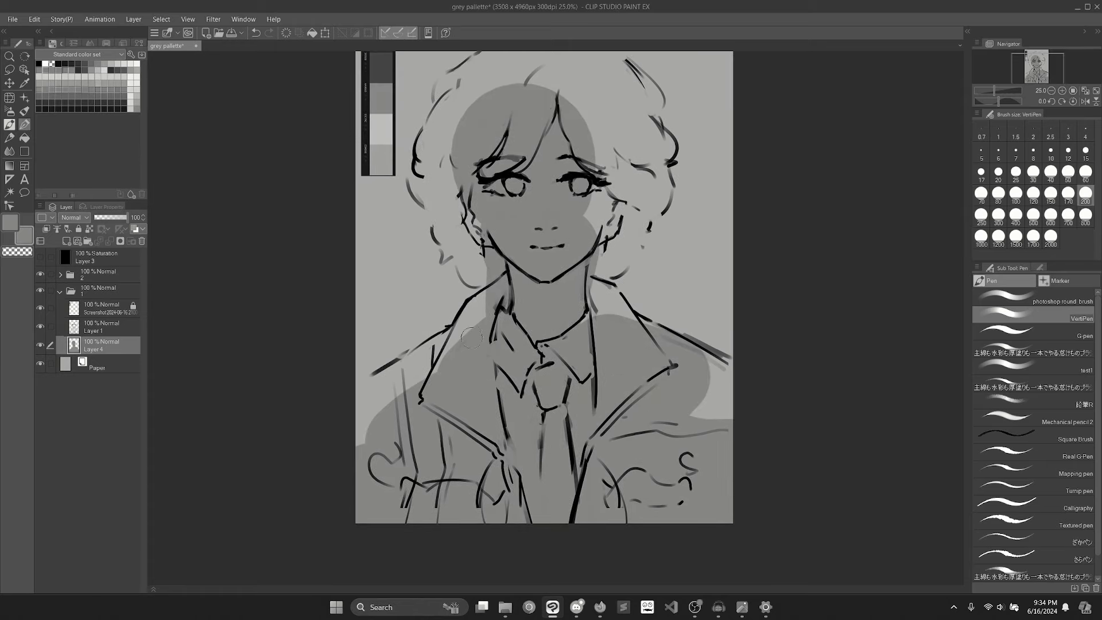
scroll(468, 329, up, 1)
mouse_move(471, 323)
mouse_down()
mouse_move(477, 295)
mouse_move(437, 373)
mouse_move(454, 477)
mouse_up()
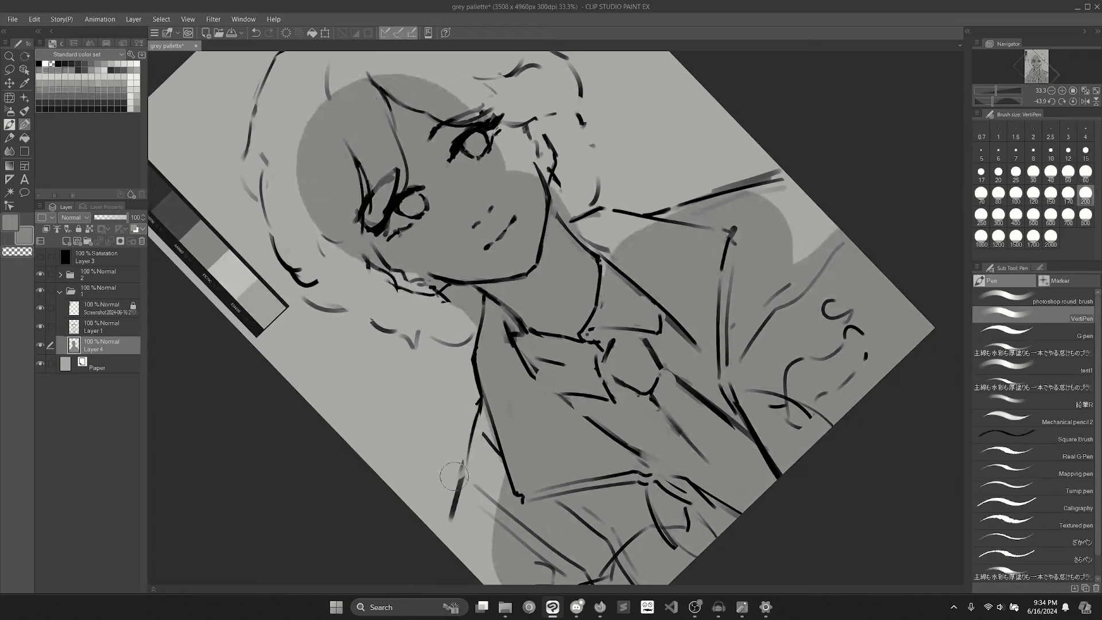
scroll(454, 476, down, 4)
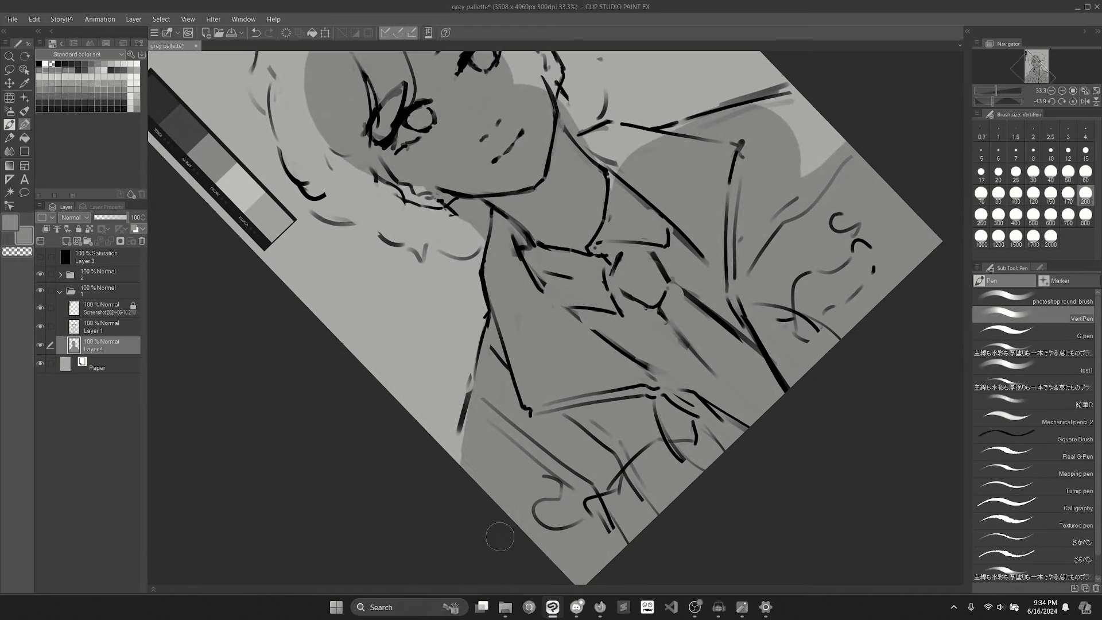
scroll(476, 408, up, 5)
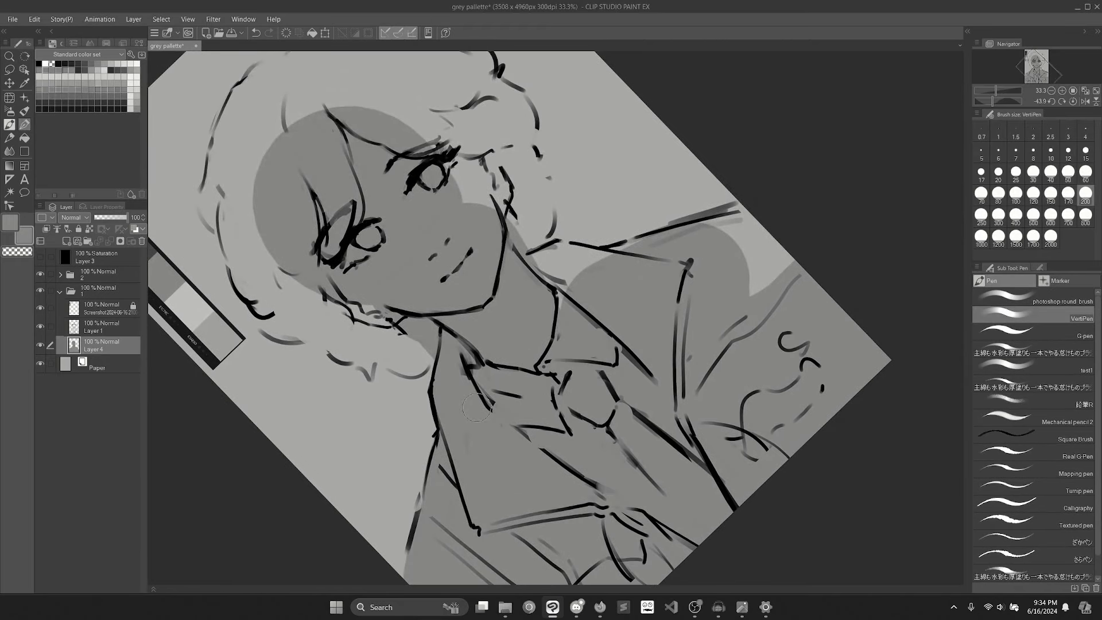
scroll(608, 289, up, 2)
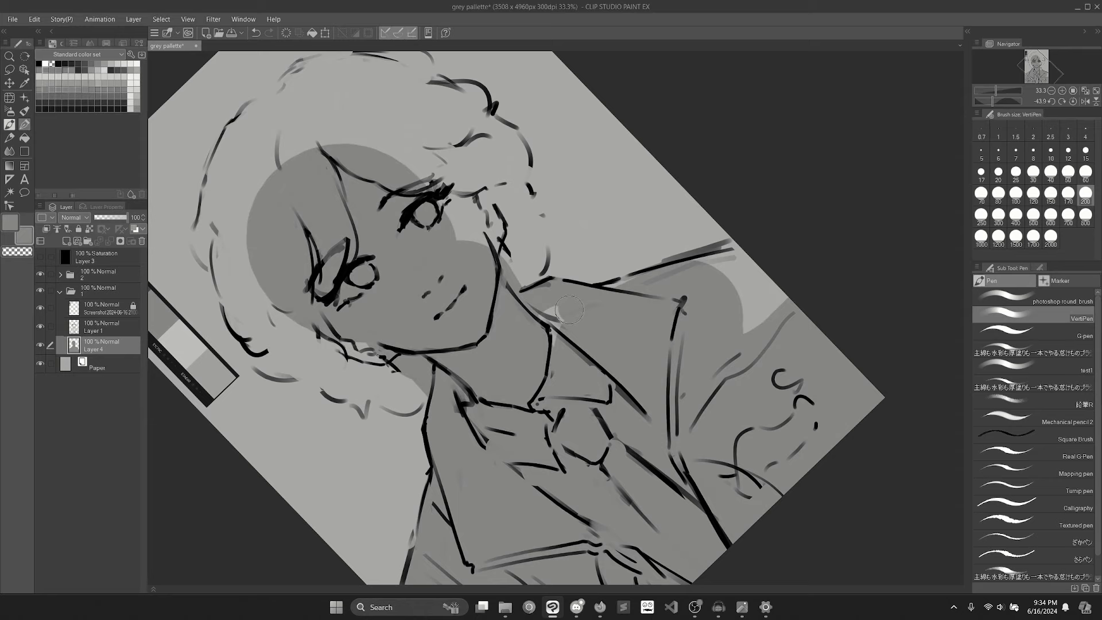
mouse_move(600, 284)
mouse_down()
mouse_move(631, 273)
mouse_move(764, 310)
mouse_move(781, 304)
mouse_up()
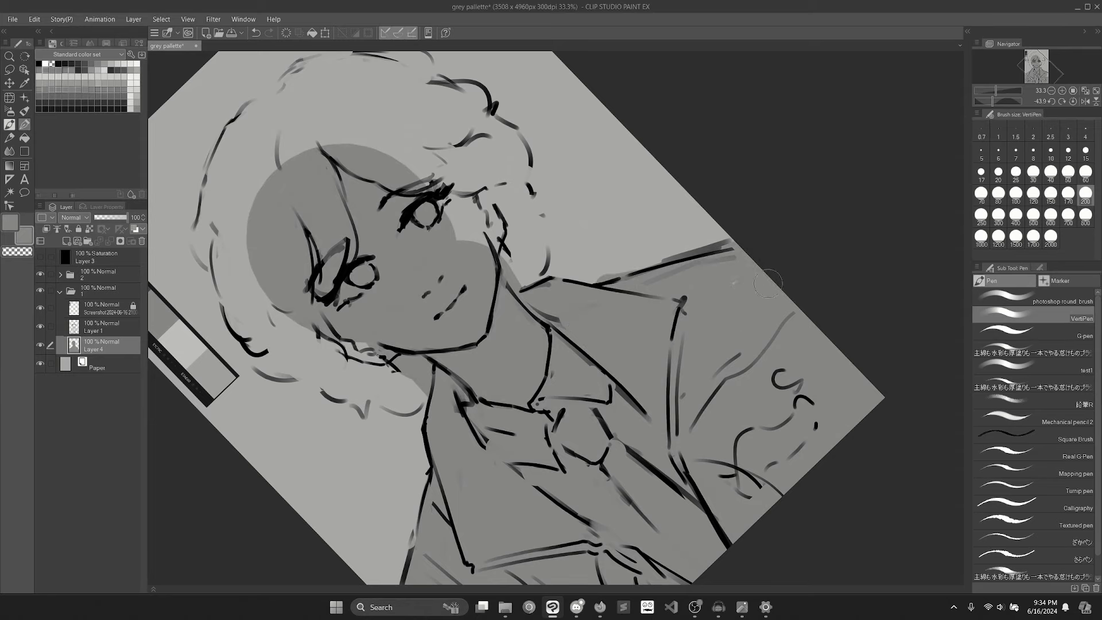
key(ctrl+at)
drag(709, 242, 677, 393)
mouse_move(319, 281)
mouse_down()
mouse_move(305, 240)
mouse_move(308, 288)
mouse_move(346, 206)
mouse_move(336, 186)
mouse_move(313, 220)
mouse_move(351, 173)
mouse_move(383, 177)
mouse_move(434, 263)
mouse_move(465, 267)
mouse_move(548, 199)
mouse_up()
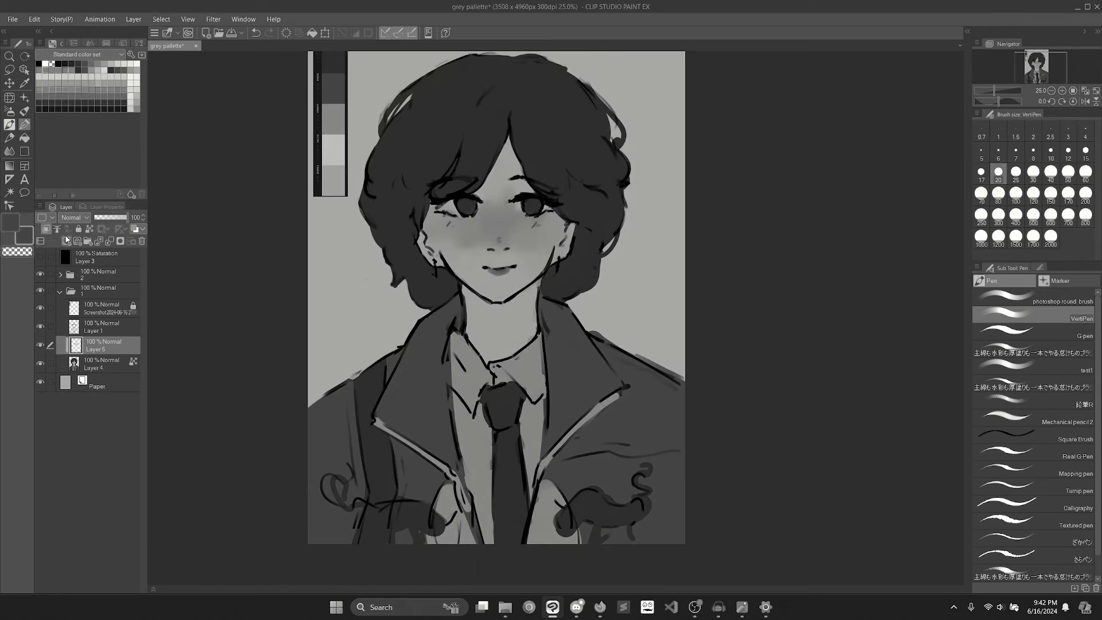
Step: Add a clipped layer above Layer 5 and set its blending mode to Multiply
click(86, 345)
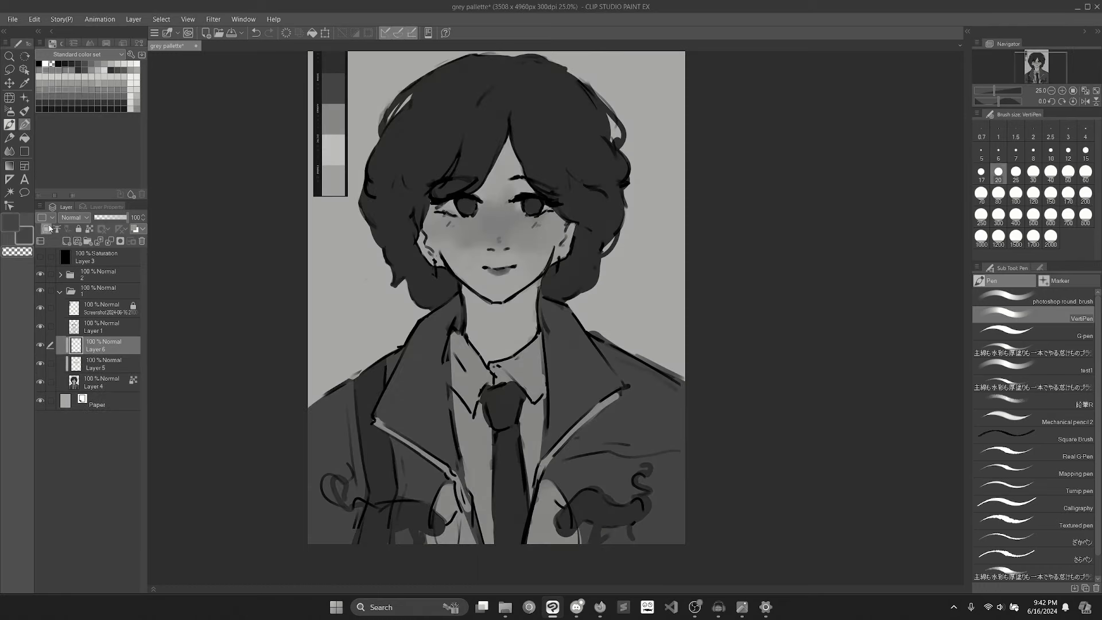
click(75, 217)
click(74, 250)
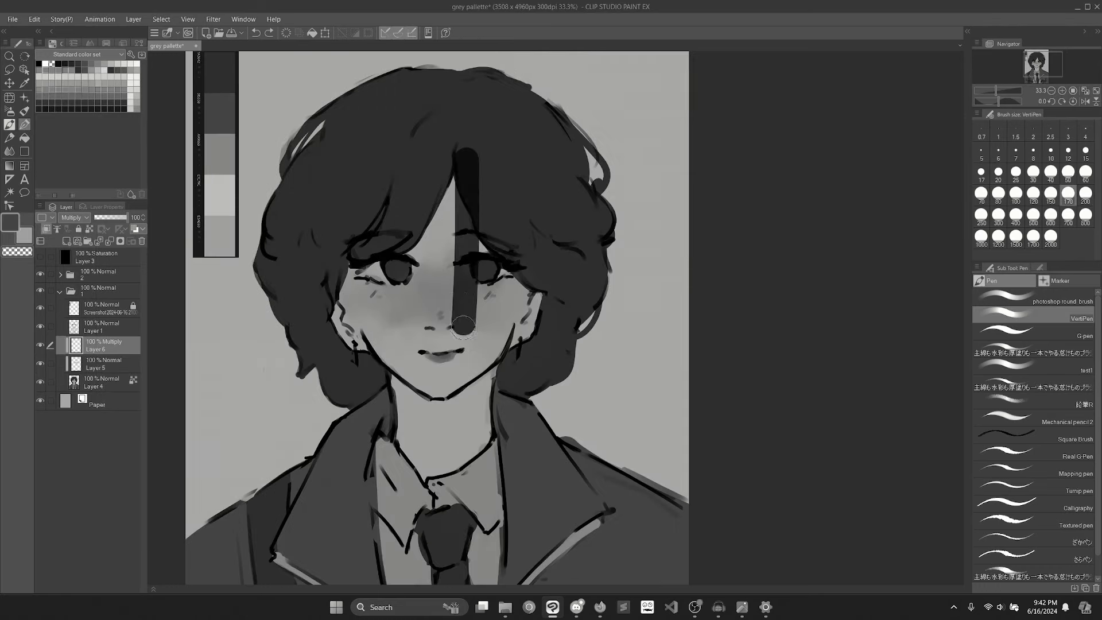
drag(466, 322, 448, 413)
scroll(445, 394, down, 1)
key(ctrl+z)
Step: Sample the light grey of the shirt and paint a shadow down the centre of the face on the Multiply layer
scroll(460, 391, down, 2)
alt+click(494, 390)
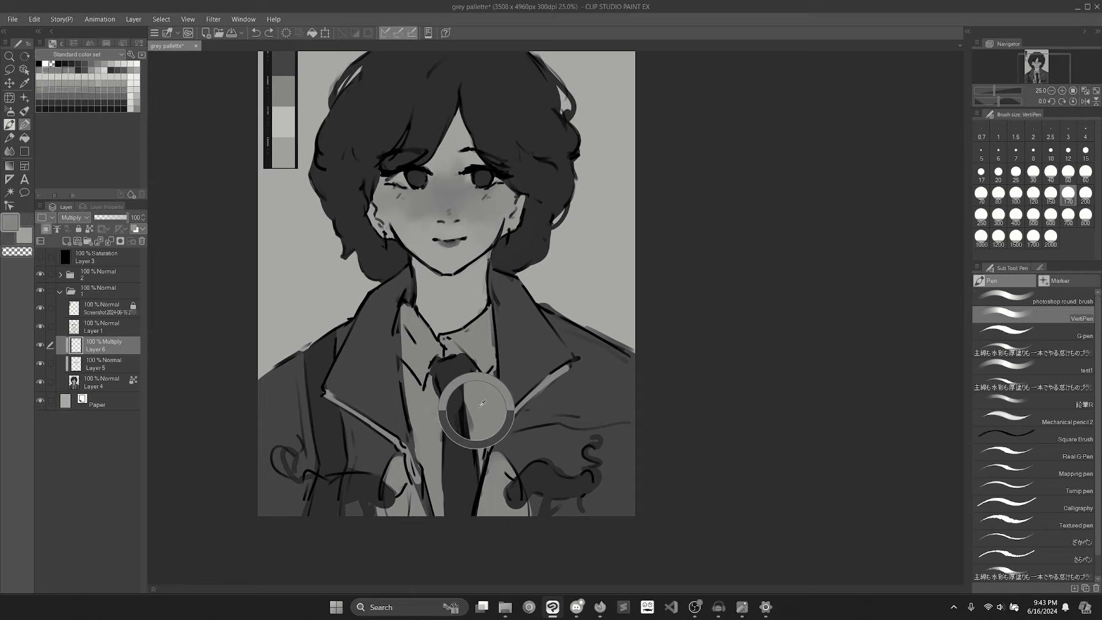
drag(452, 151, 446, 308)
scroll(363, 240, down, 2)
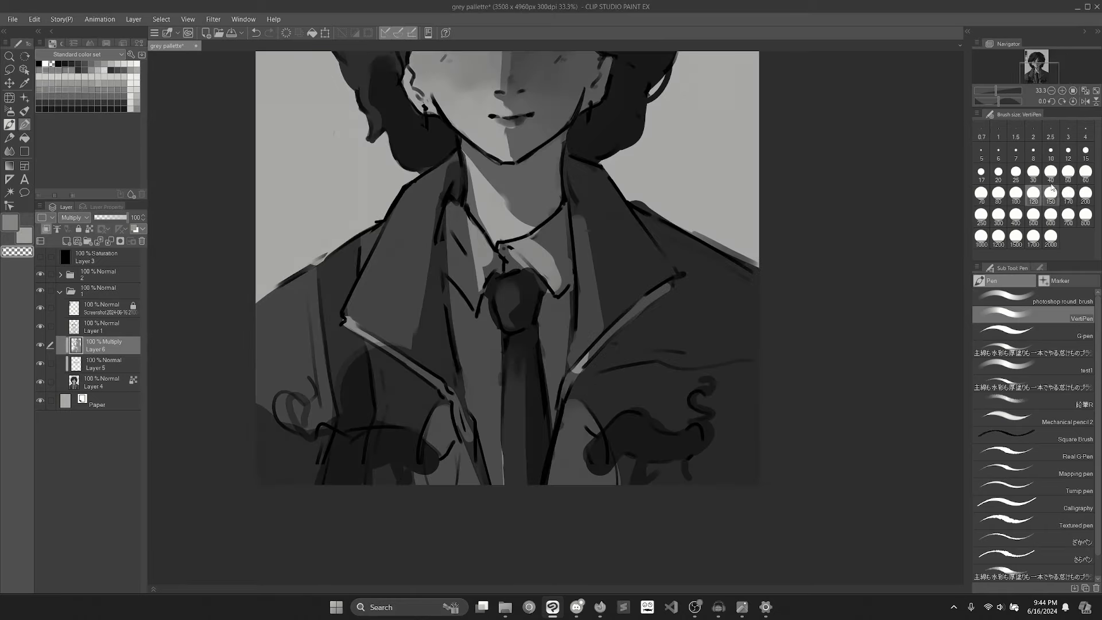
Step: Set the brush size to 40 and shade the light trim along the edges of both jacket lapels
click(1051, 174)
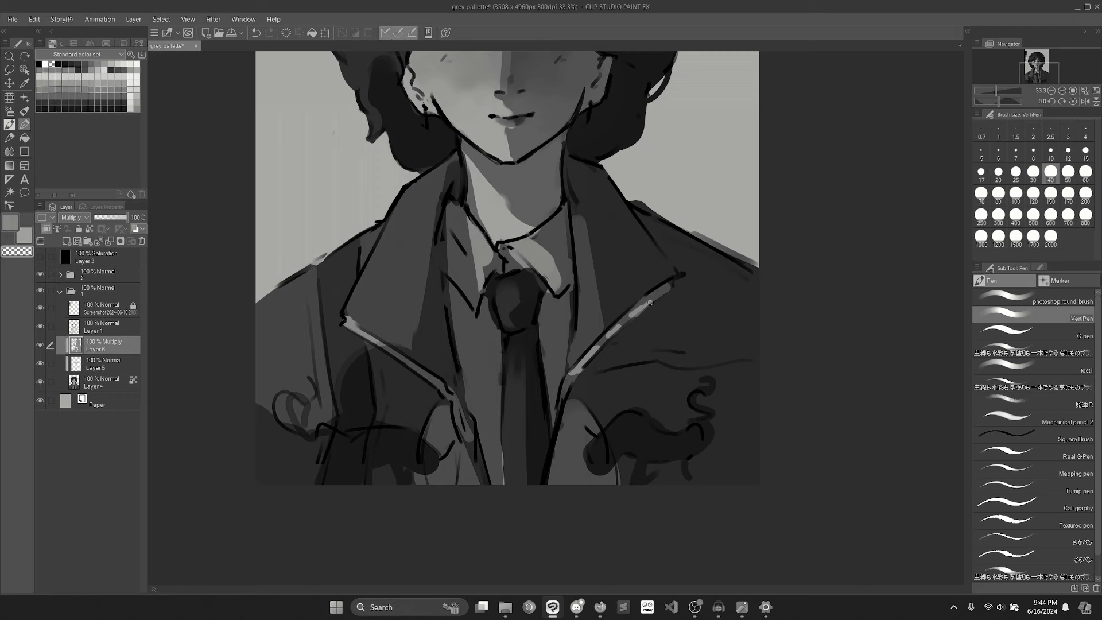
drag(651, 302, 666, 290)
scroll(640, 312, down, 1)
key(r)
drag(778, 281, 580, 465)
scroll(517, 257, up, 1)
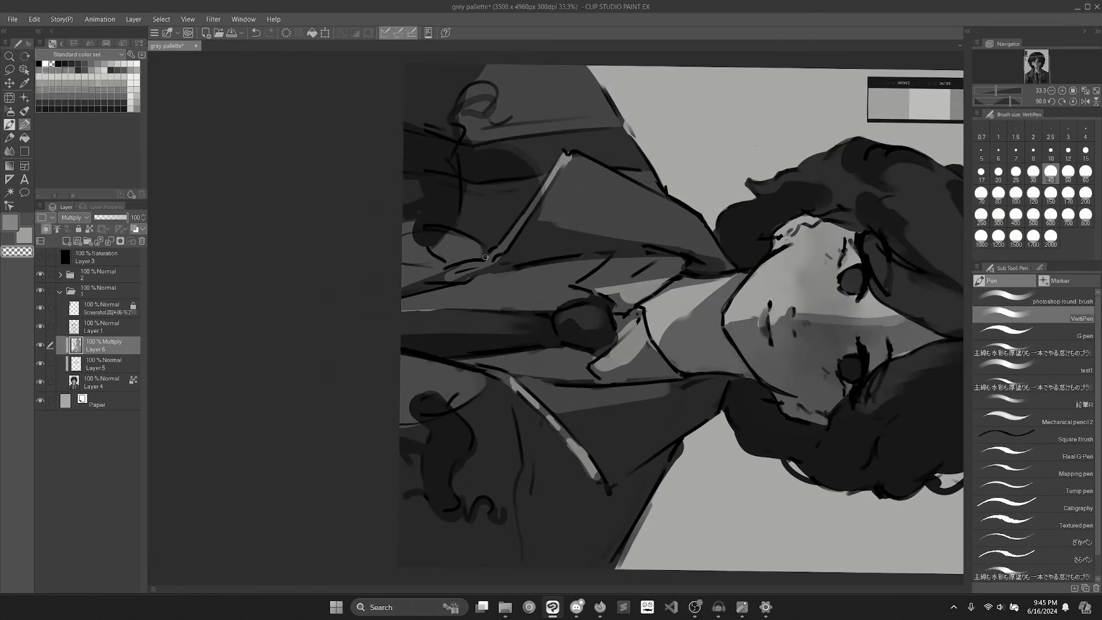
drag(505, 249, 532, 217)
key(ctrl+z)
key([)
key(-)
click(1073, 101)
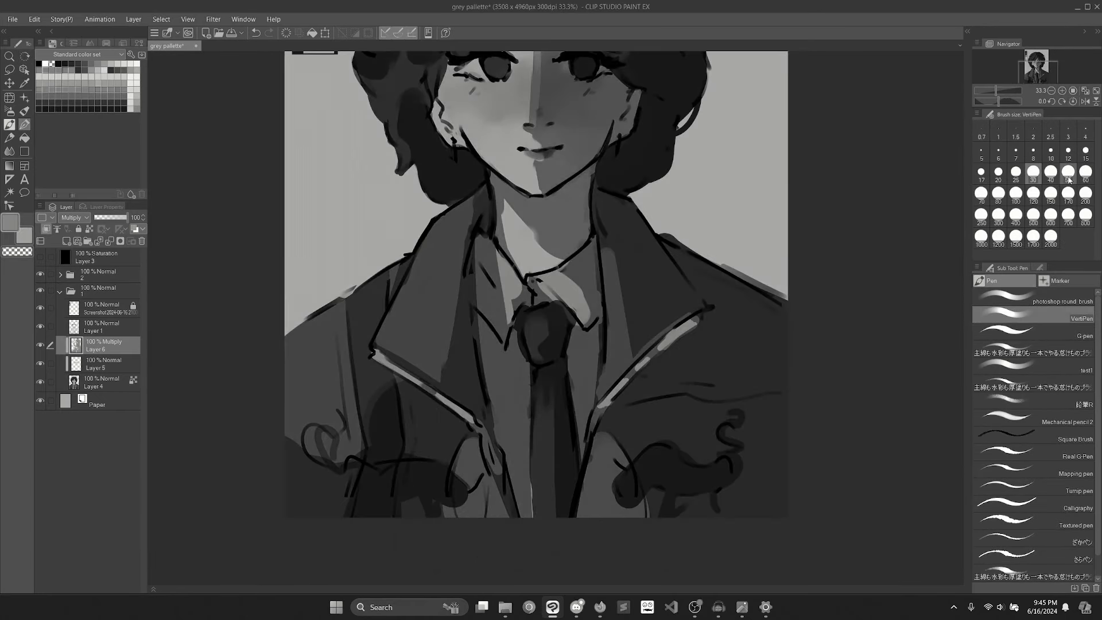
Step: Touch up the shading on the jacket collar, changing the brush size to 50
key(c)
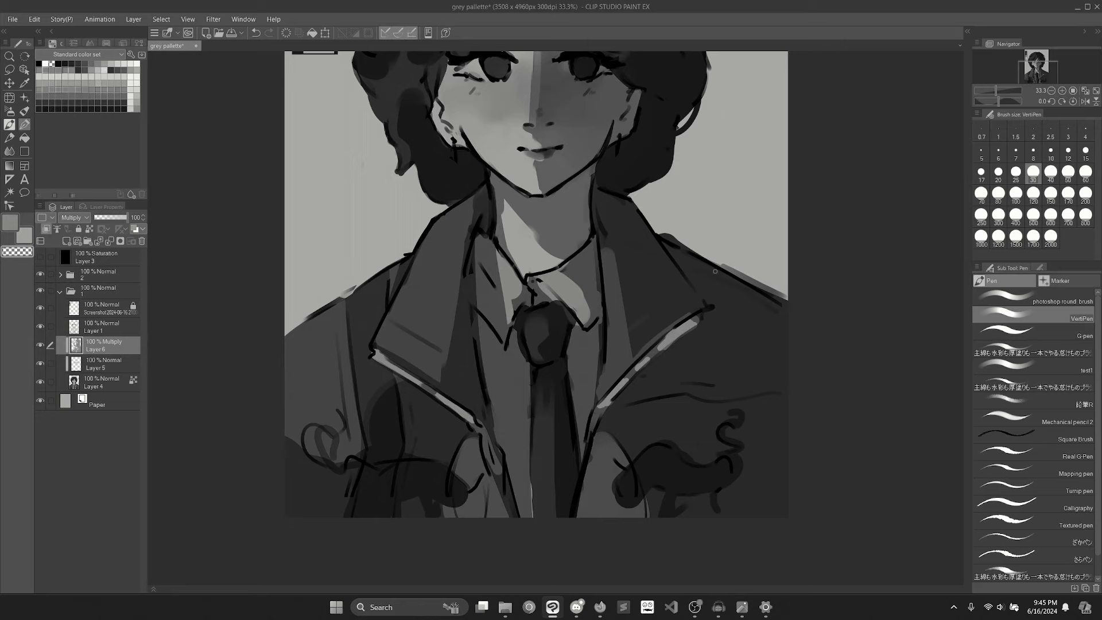
key(c)
scroll(622, 407, down, 3)
click(1074, 101)
click(1068, 172)
scroll(688, 359, up, 3)
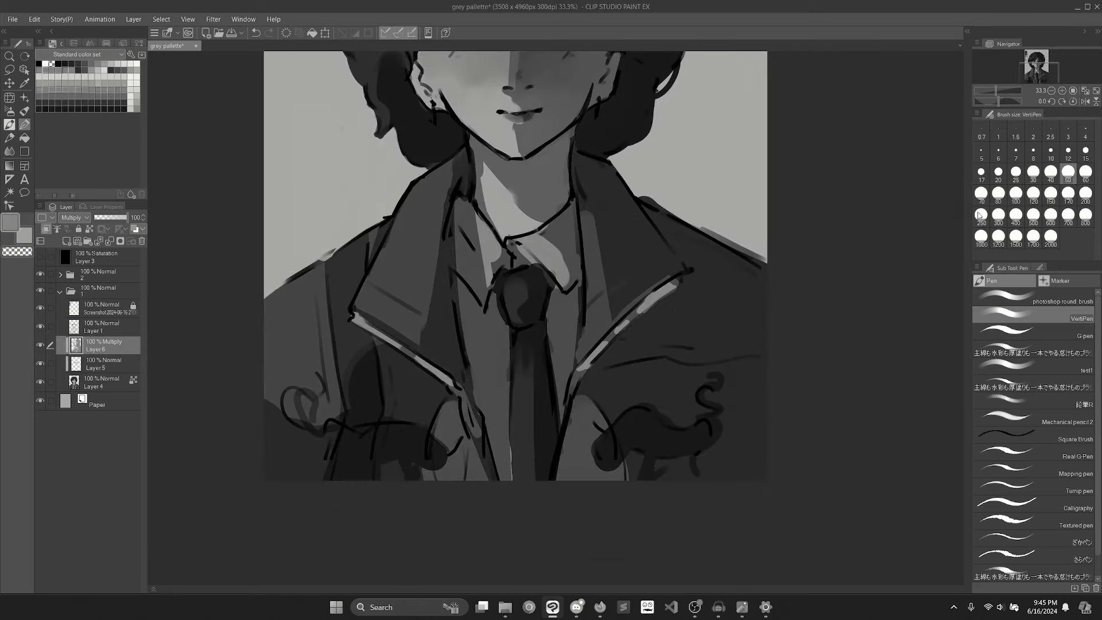
click(1016, 195)
key(c)
drag(485, 324, 495, 424)
key(c)
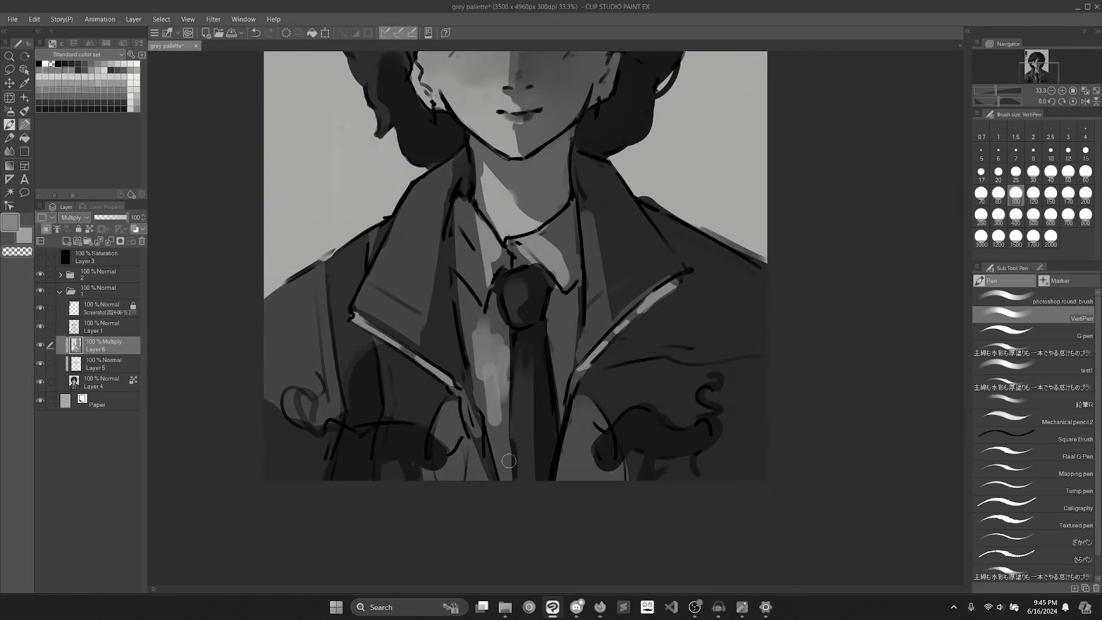
key(ctrl+z)
Step: Increase the VertiPen brush size for shading the hair and face
drag(540, 218, 551, 466)
scroll(559, 249, up, 1)
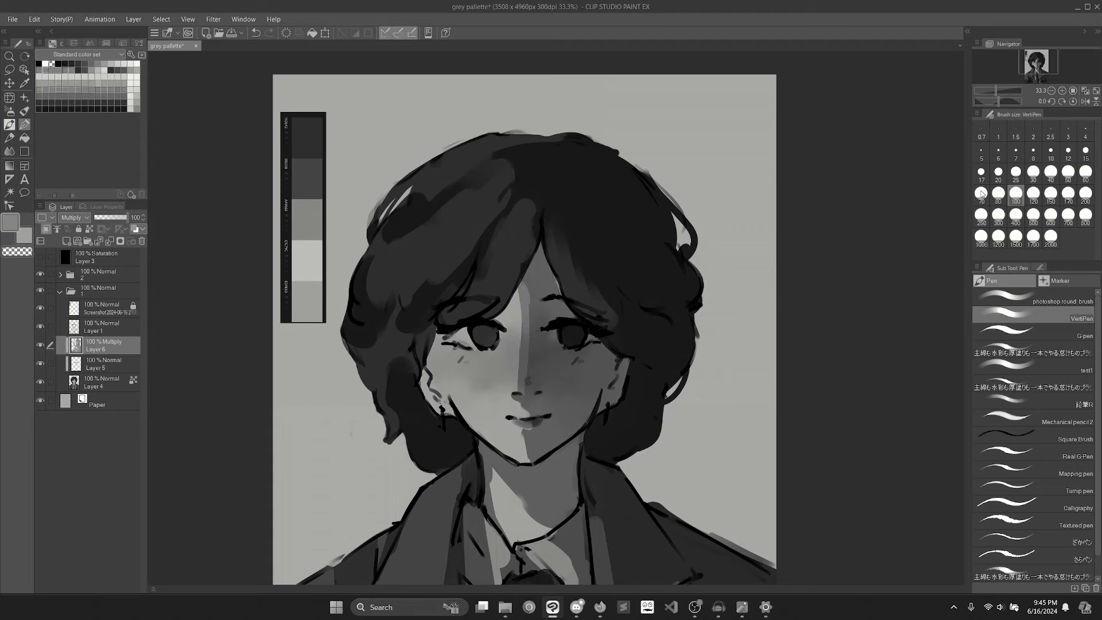
key(bracketright)
key(bracketright)
key(bracketright)
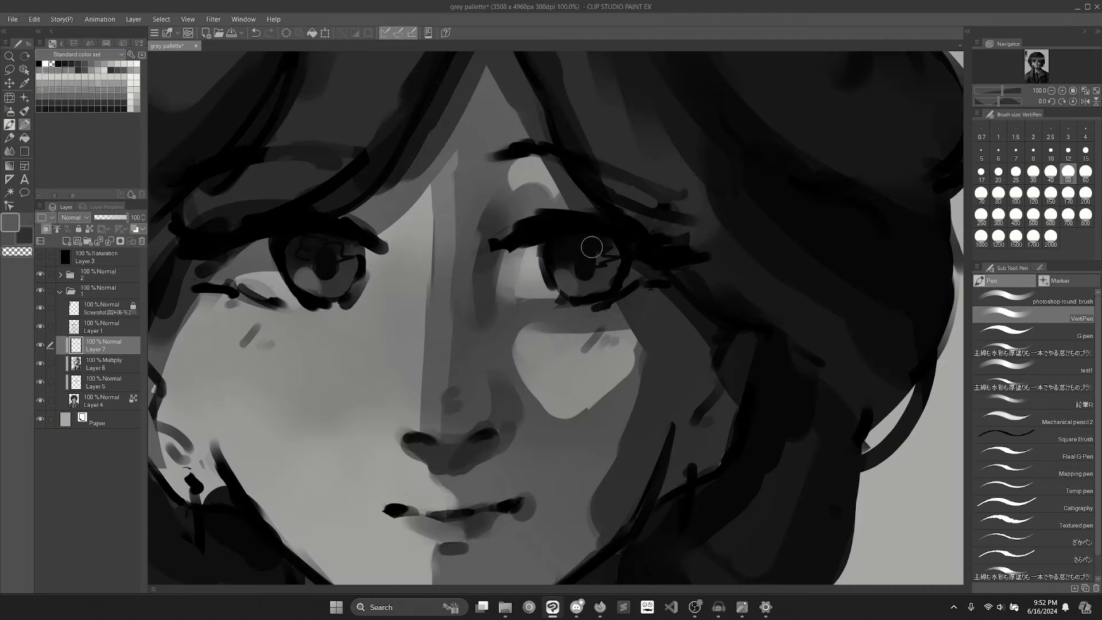
Step: Paint lighter grey reflections in the iris on the shadowed side of the face on Layer 7, sampling greys and reducing the brush size to 15
mouse_move(564, 273)
mouse_down()
mouse_move(570, 287)
mouse_move(556, 270)
mouse_move(605, 280)
mouse_up()
alt+click(330, 364)
alt+click(282, 282)
key(bracketleft)
key(bracketleft)
key(bracketleft)
key(bracketleft)
key(bracketleft)
key(bracketleft)
drag(605, 279, 607, 268)
Step: Add a small light reflection to the iris on the lit side of the face
scroll(347, 348, down, 4)
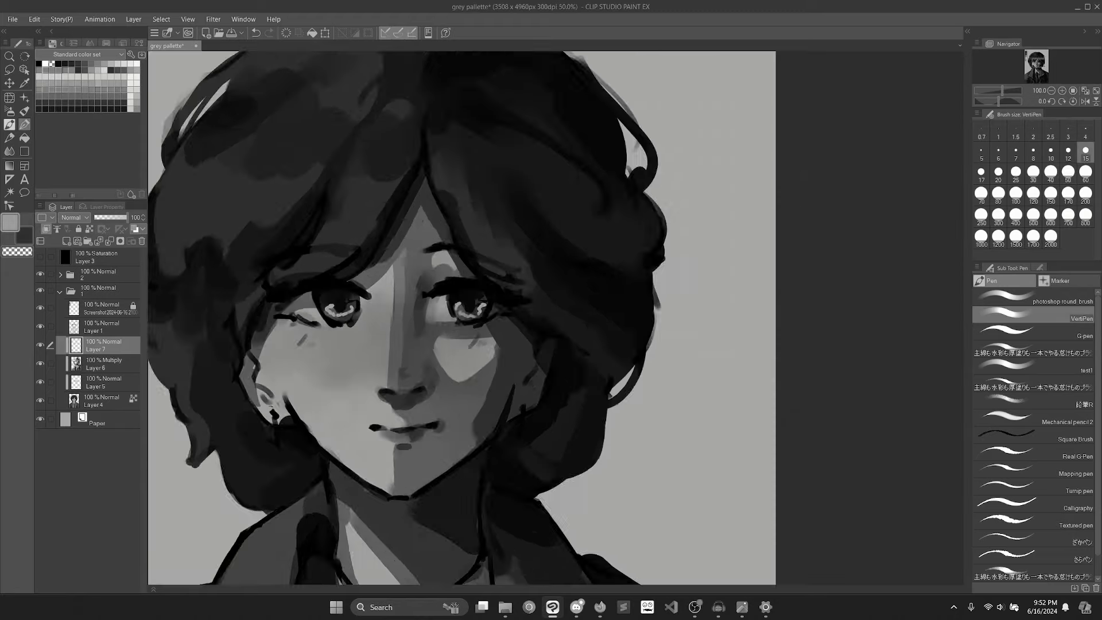
scroll(370, 336, up, 3)
drag(350, 313, 345, 326)
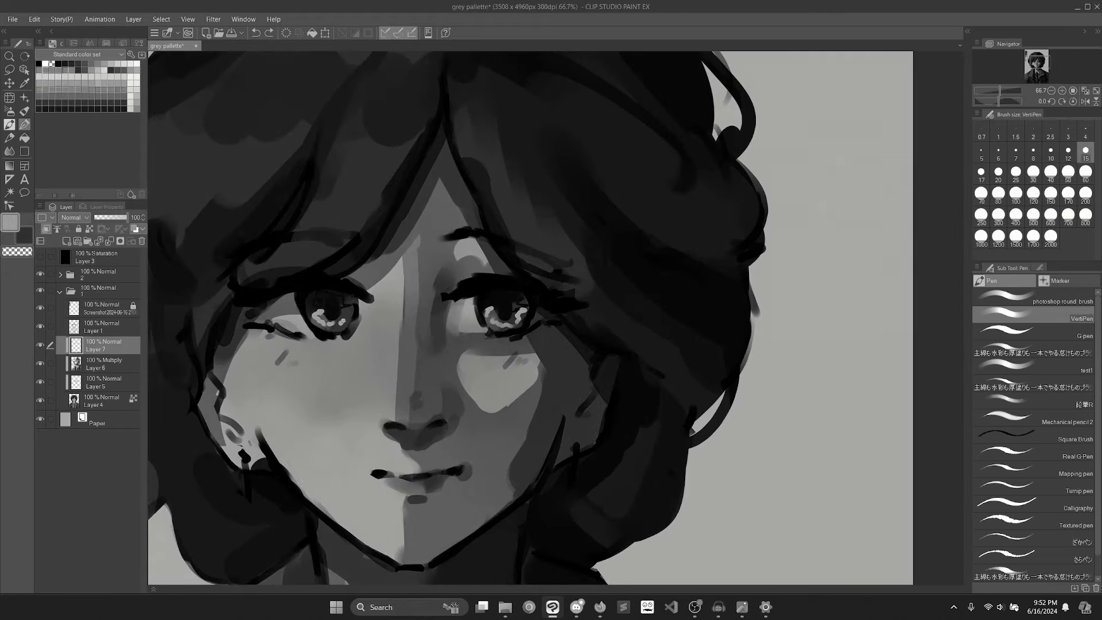
Step: Add a new layer above Layer 1 and move it out of the folder, directly above folder 1
scroll(350, 328, down, 5)
key(shift+space)
drag(608, 401, 470, 424)
scroll(468, 215, up, 2)
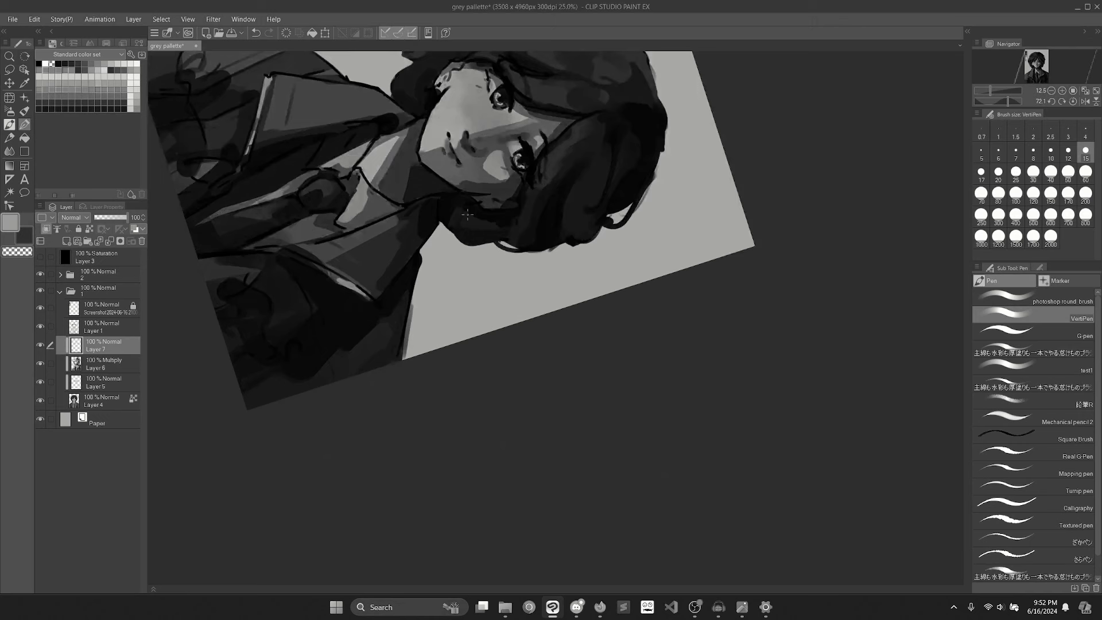
key(shift+space)
drag(468, 215, 533, 317)
key(space)
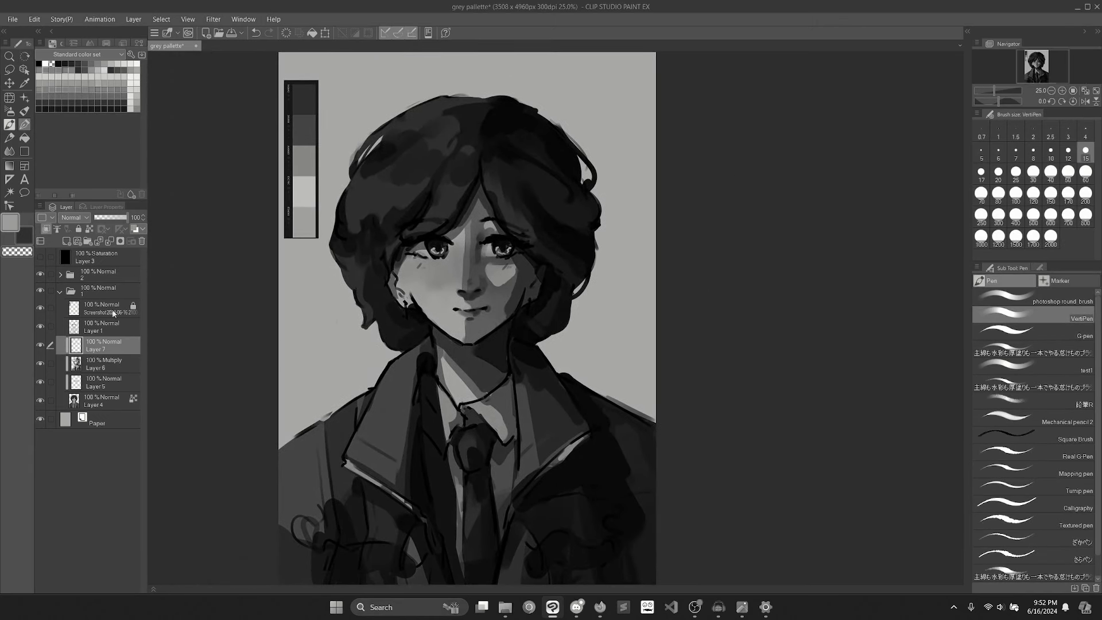
click(82, 330)
click(66, 241)
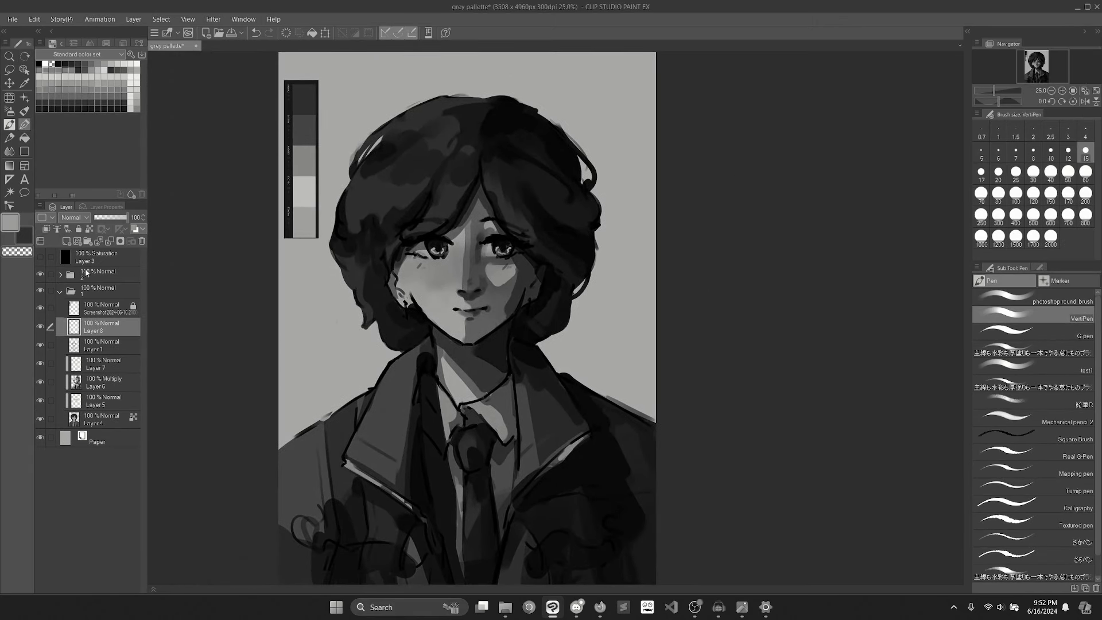
drag(91, 328, 91, 288)
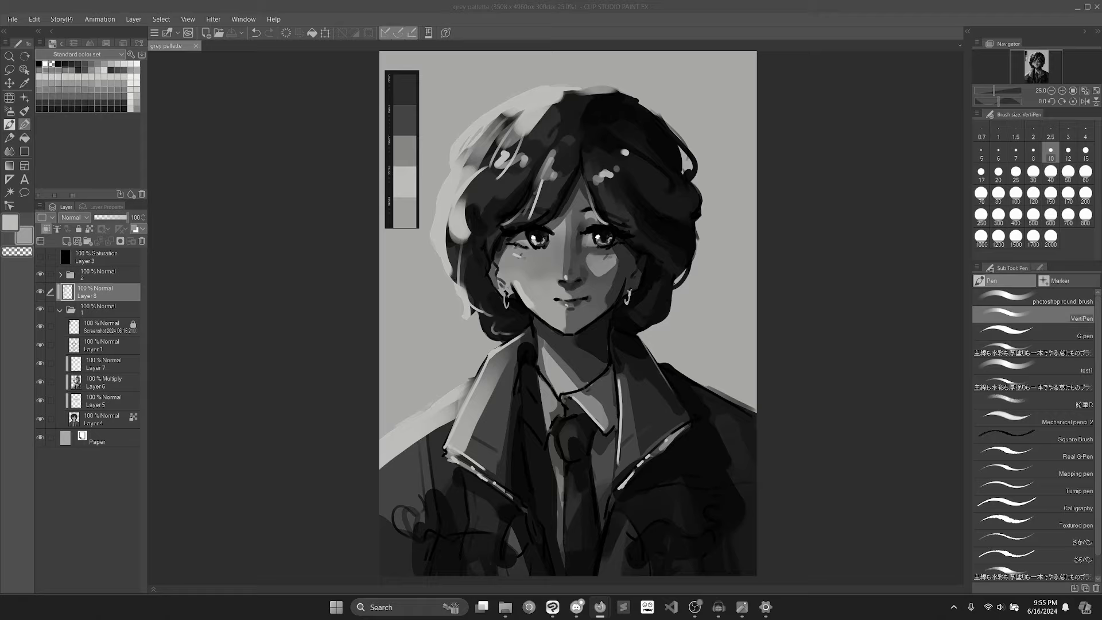
Step: Review the Grayscale filter in Windows Settings, return to Clip Studio Paint and examine the finished portrait close up and as a whole
click(766, 607)
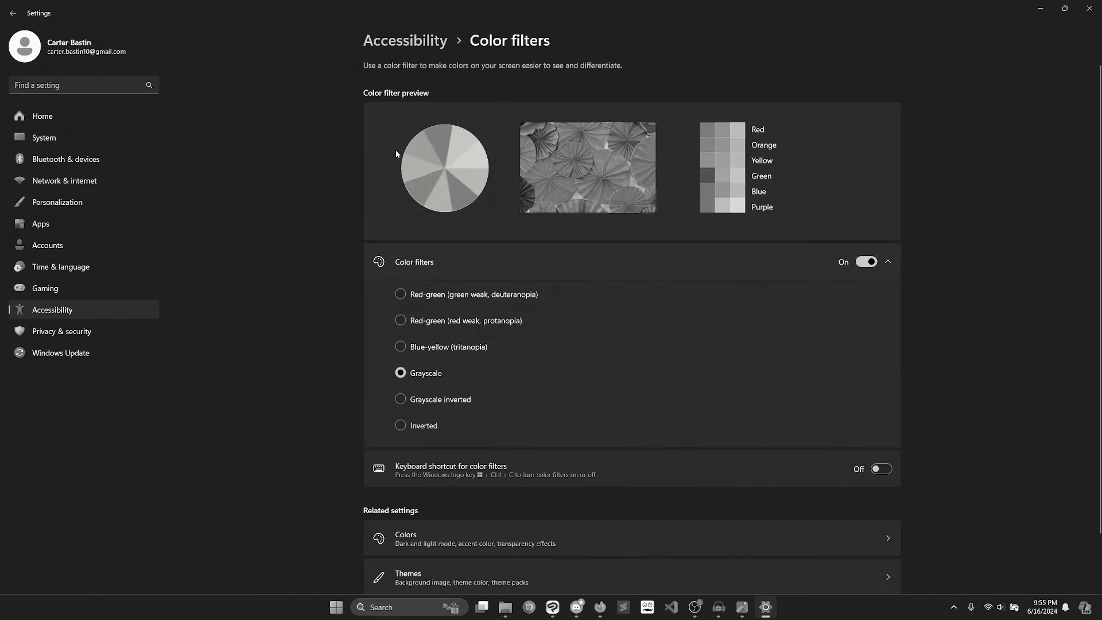
key(alt+Tab)
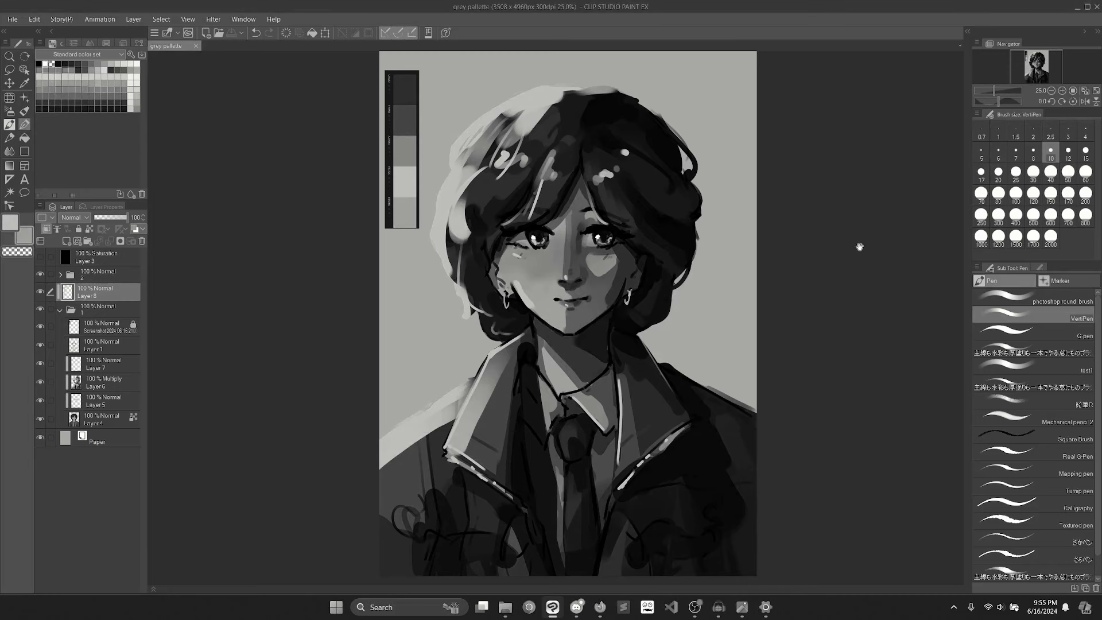
scroll(860, 250, up, 2)
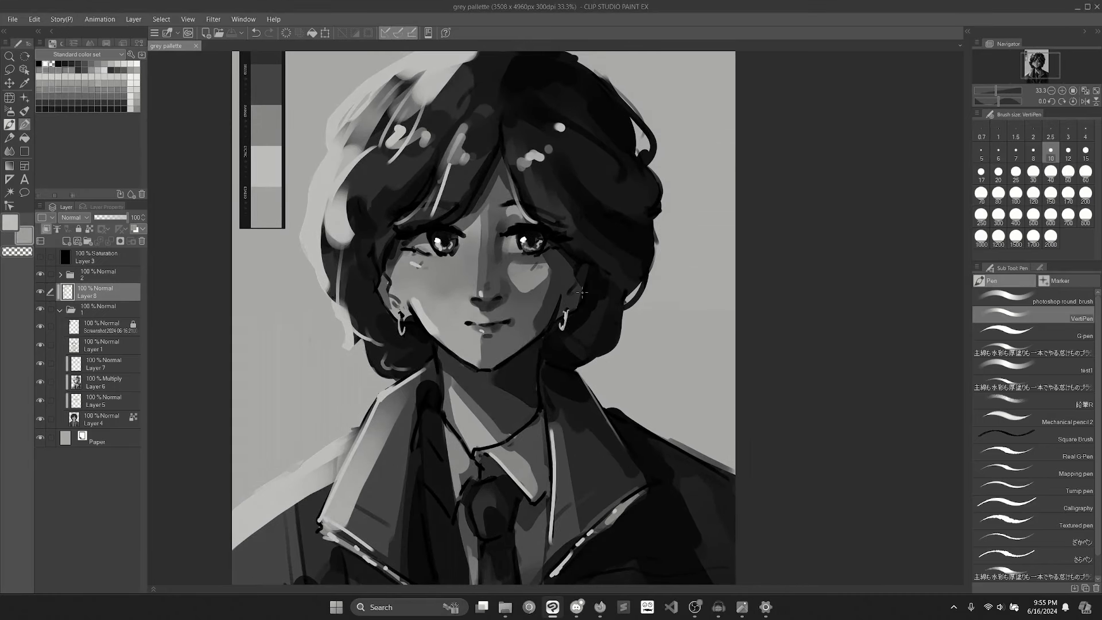
click(695, 607)
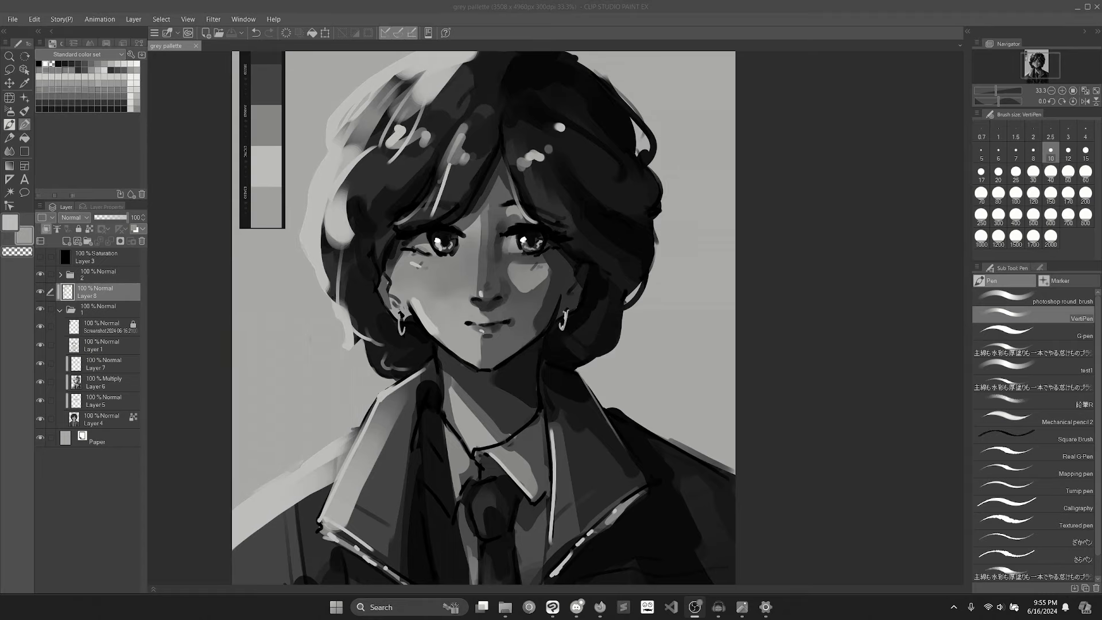
scroll(398, 329, down, 3)
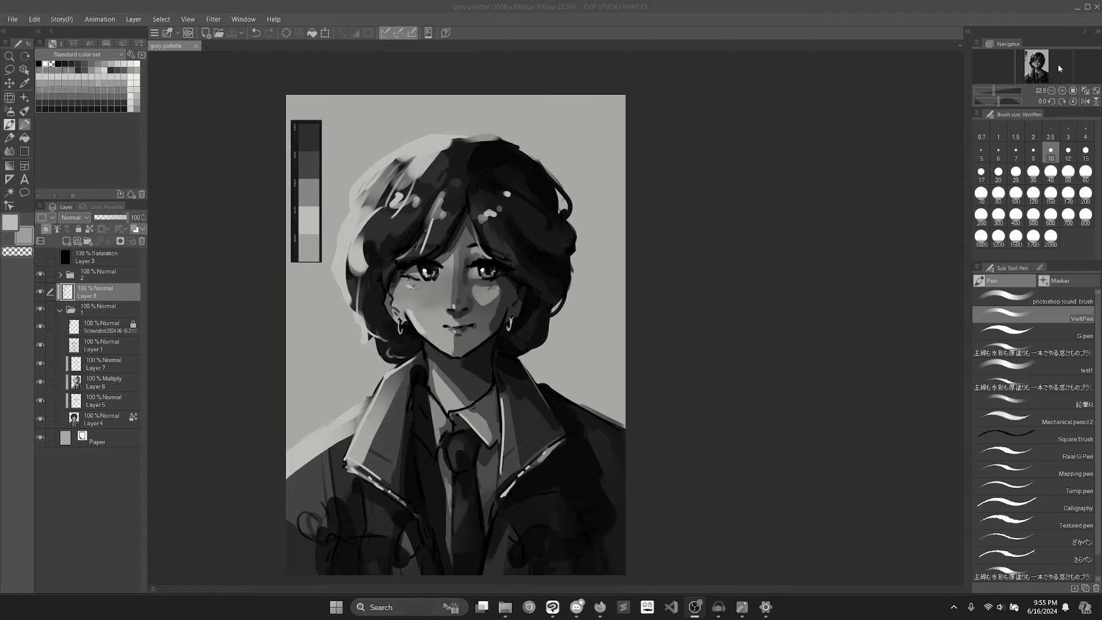
Step: Turn off the Color filters in Windows Settings and return to Clip Studio Paint to view the portrait in color
drag(1056, 70, 1050, 72)
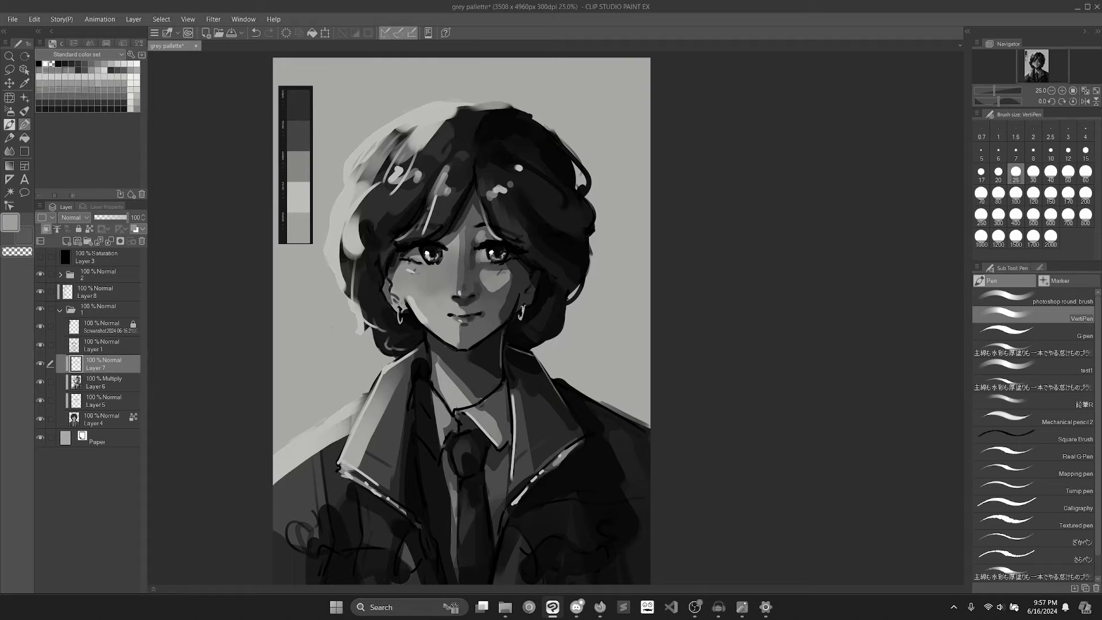
drag(1101, 310, 391, 0)
click(866, 262)
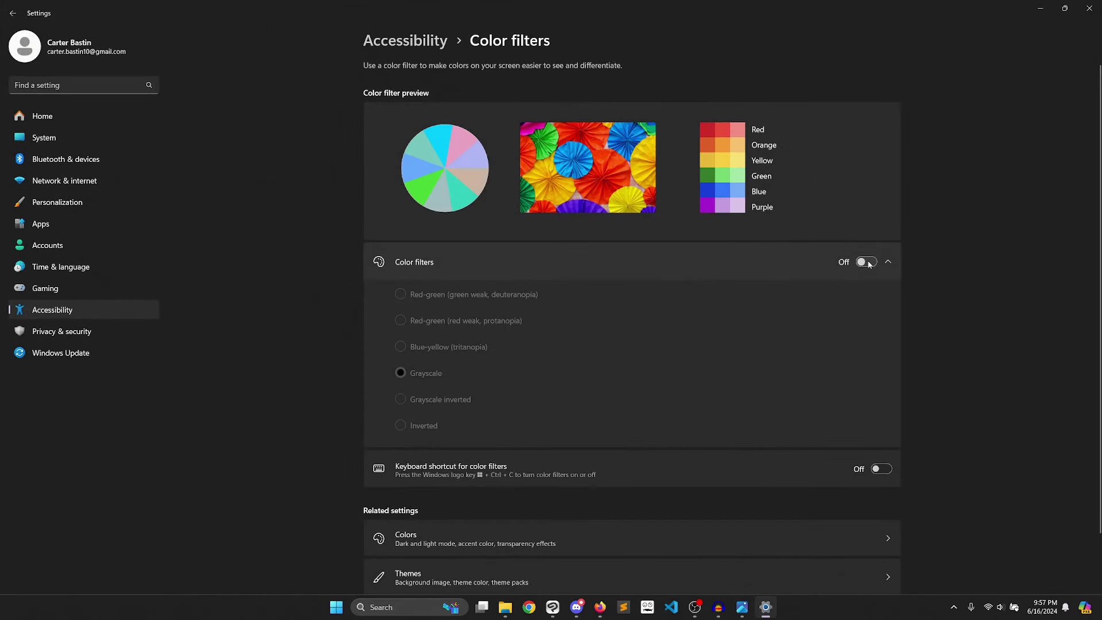
key(alt+Tab)
drag(1026, 69, 1024, 70)
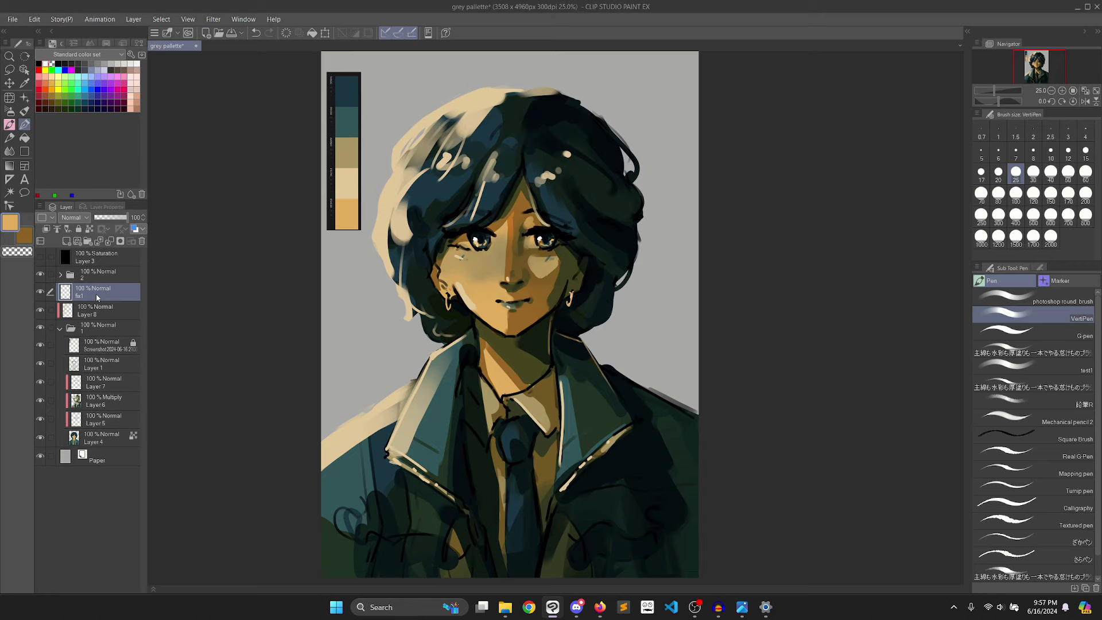
Step: Try a skin-tone stroke along the jaw on the layer directly above Layer 8
mouse_move(470, 313)
mouse_down()
mouse_move(514, 319)
mouse_move(464, 343)
mouse_up()
scroll(514, 315, up, 3)
key(ctrl+z)
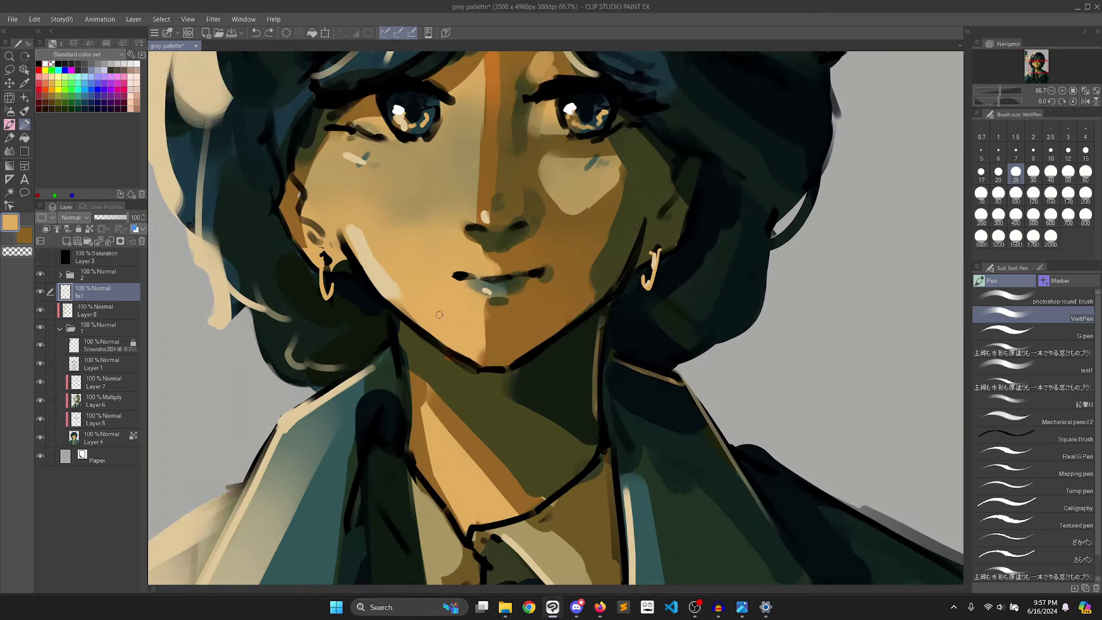
scroll(435, 116, down, 1)
scroll(498, 310, down, 3)
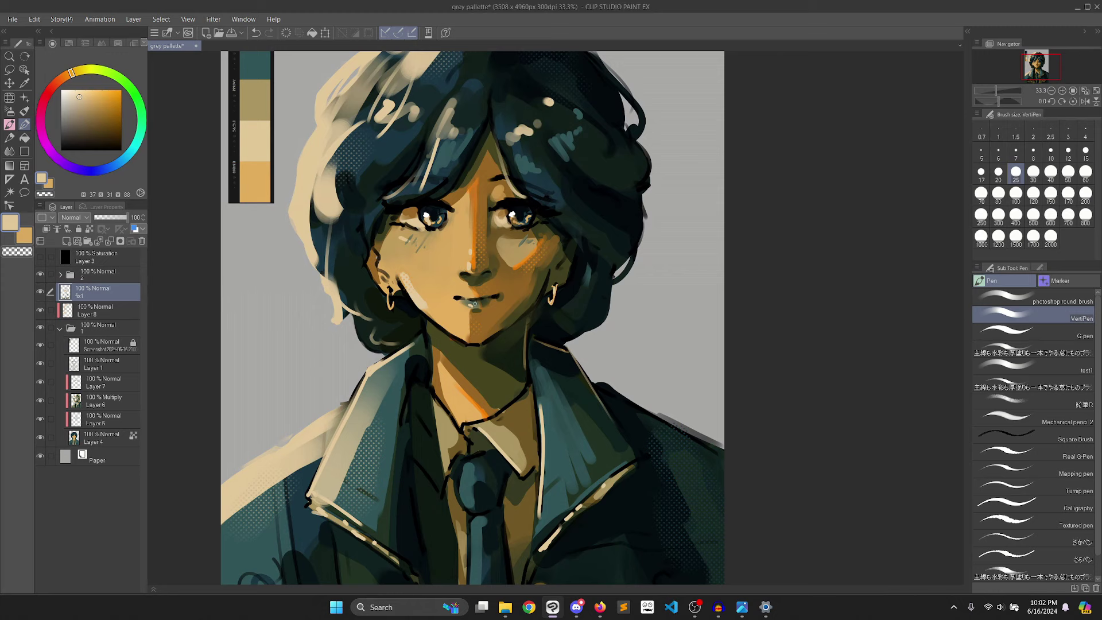
Step: Examine the recolored portrait as a whole and return the rotated canvas to upright
scroll(350, 312, down, 3)
drag(315, 349, 368, 357)
scroll(368, 357, up, 2)
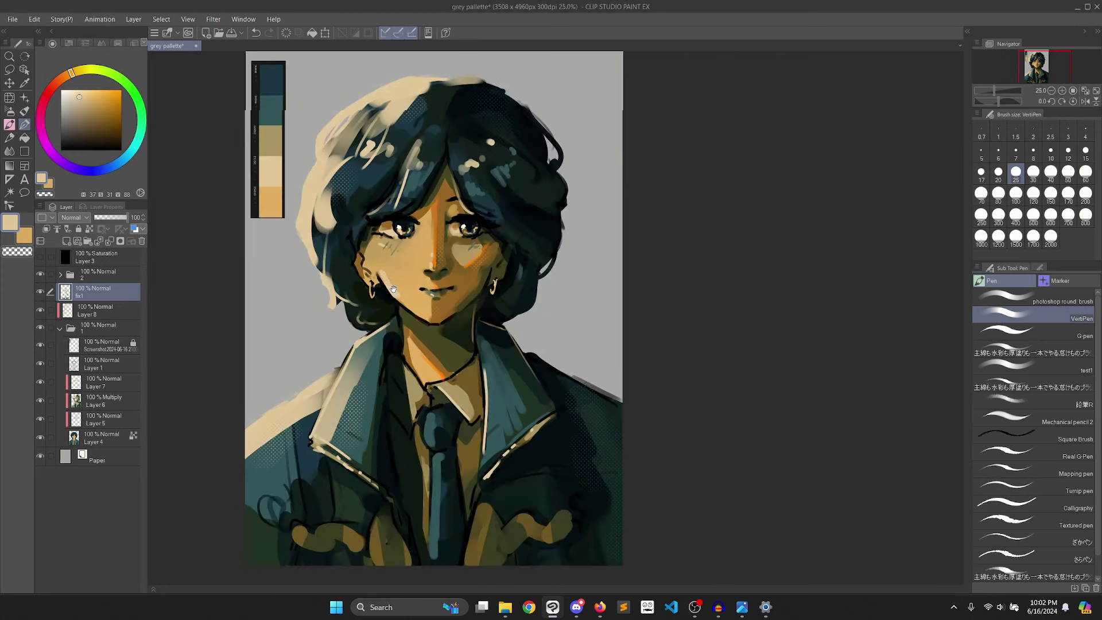
drag(393, 289, 483, 296)
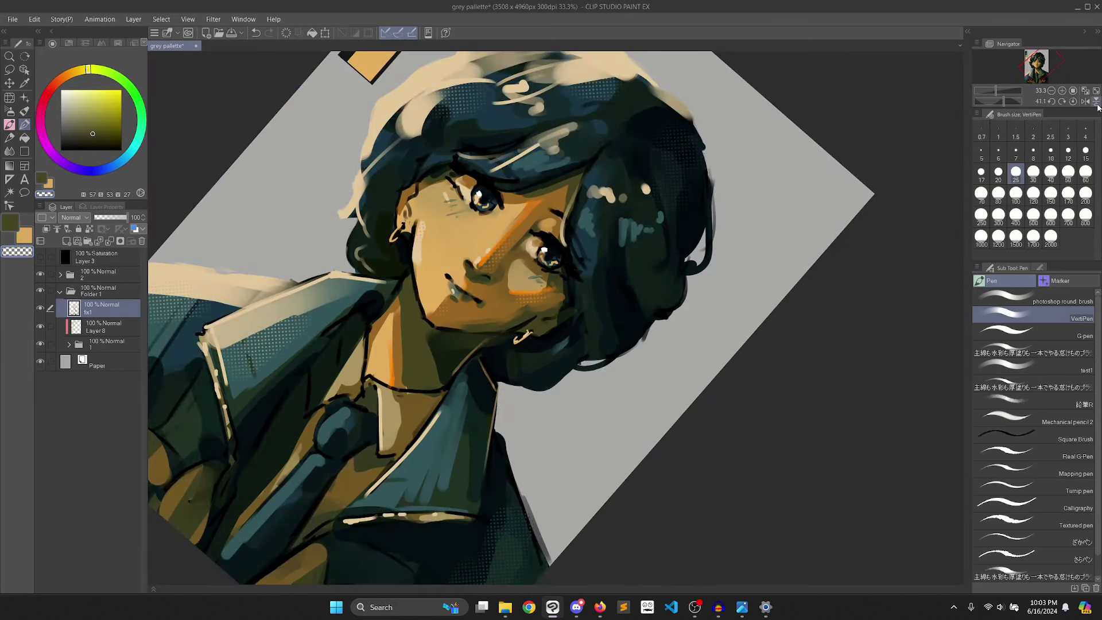
click(1073, 101)
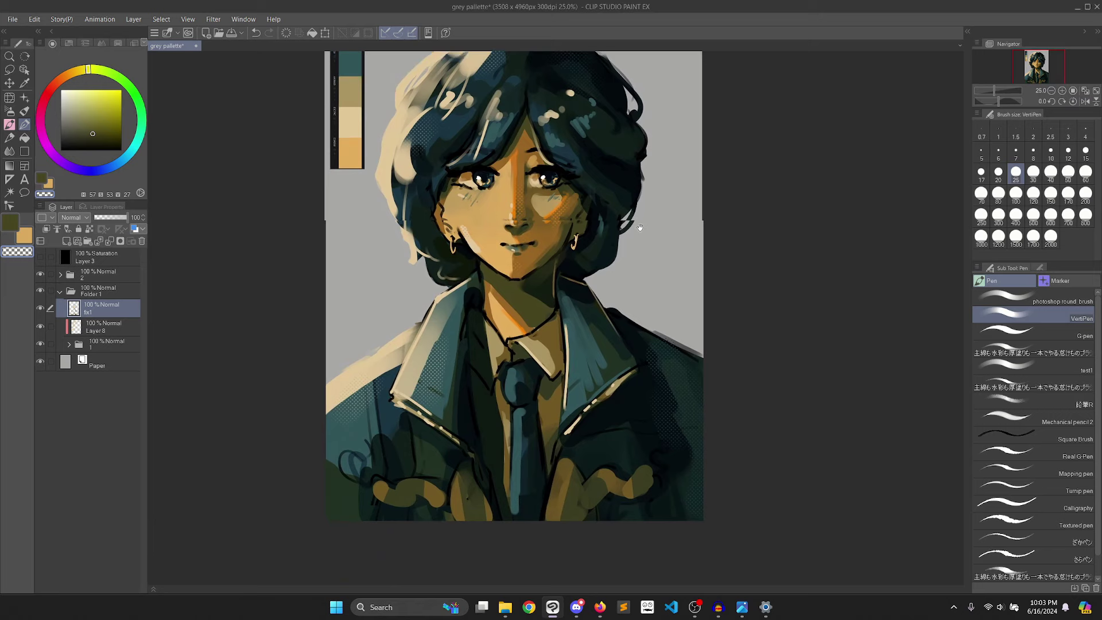
alt+click(443, 374)
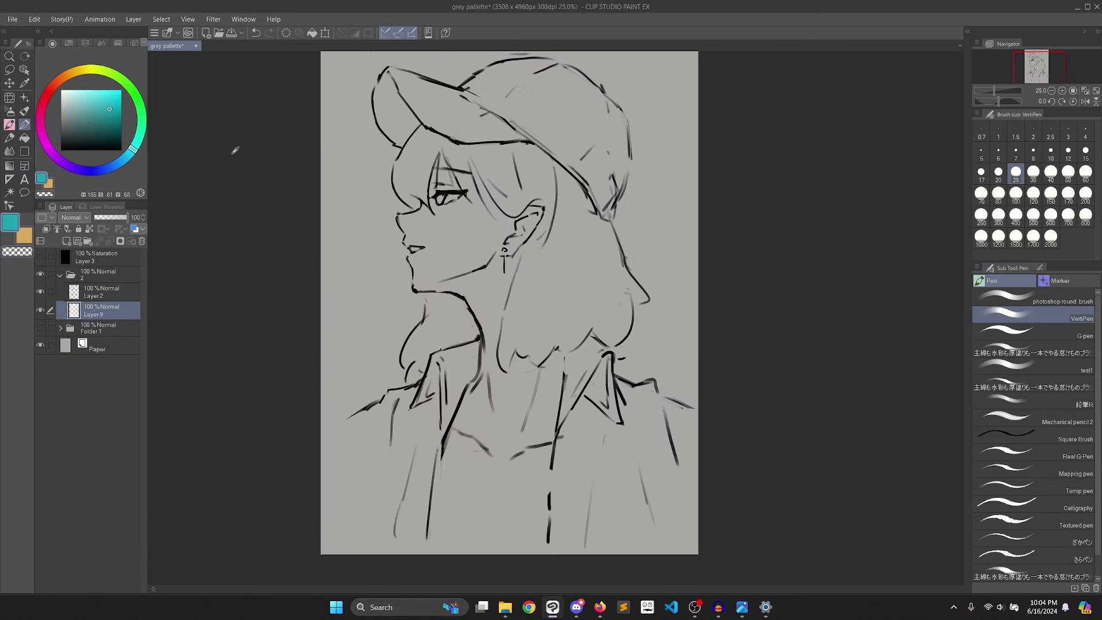
Step: Save the illustration, switch to Colormind in the browser and capture its five-color palette as a screenshot
key(ctrl+s)
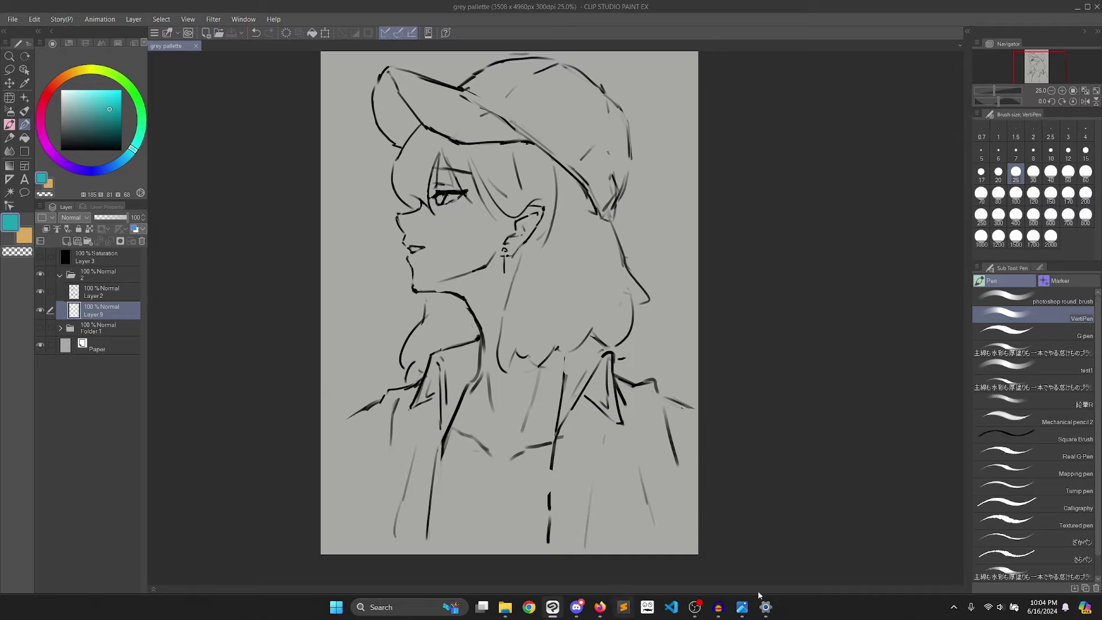
key(alt+Tab)
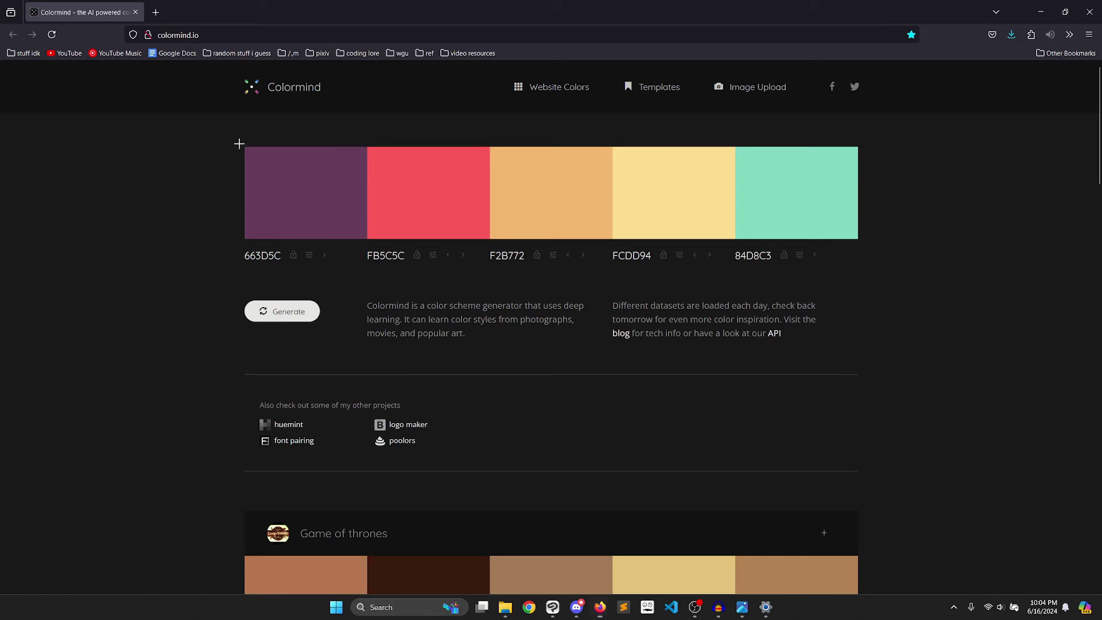
key(shift+super+s)
drag(231, 133, 892, 270)
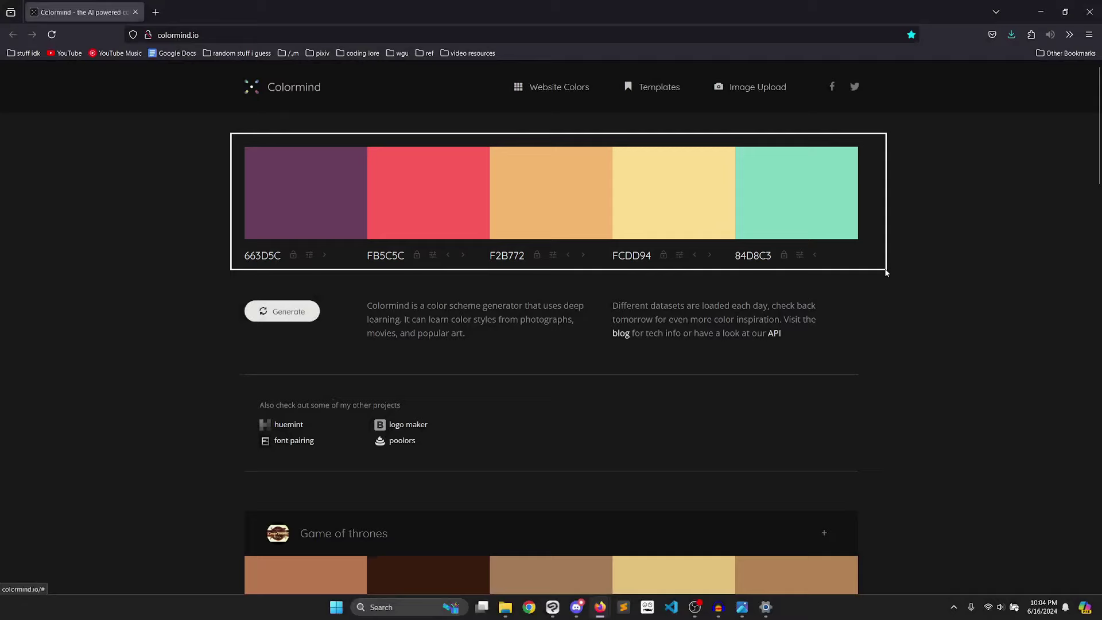
Step: Generate further random color palettes in Colormind
click(282, 319)
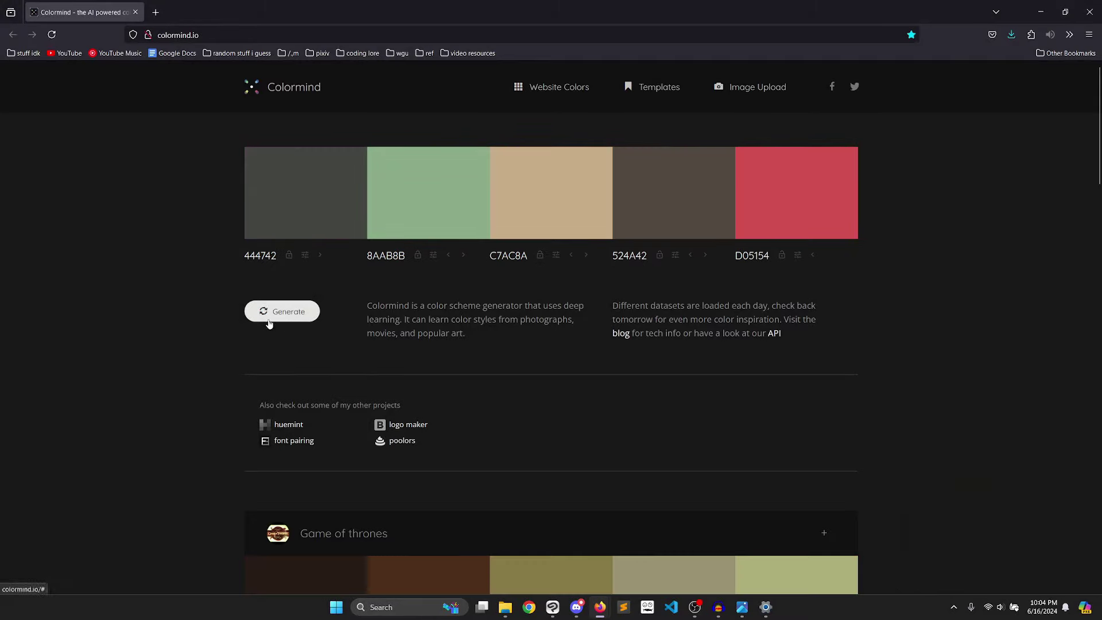
click(270, 322)
click(273, 321)
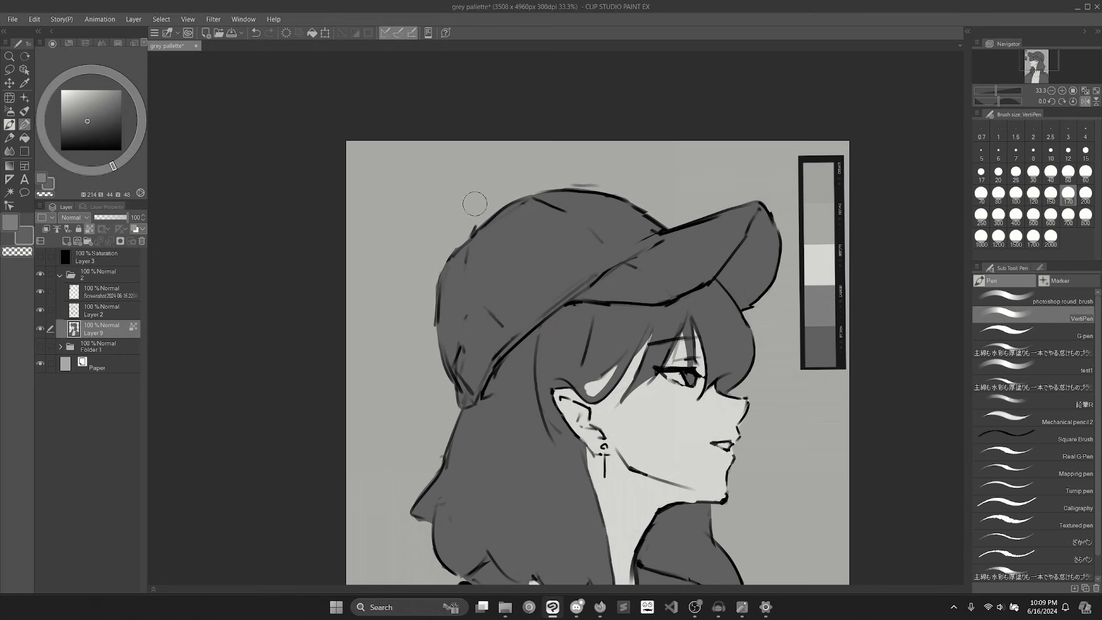
Step: Paint the front panel of the cap's crown in a sampled lighter grey on Layer 9
alt+click(475, 204)
mouse_move(529, 194)
mouse_down()
mouse_move(600, 264)
mouse_move(654, 215)
mouse_move(574, 229)
mouse_move(561, 214)
mouse_move(597, 198)
mouse_up()
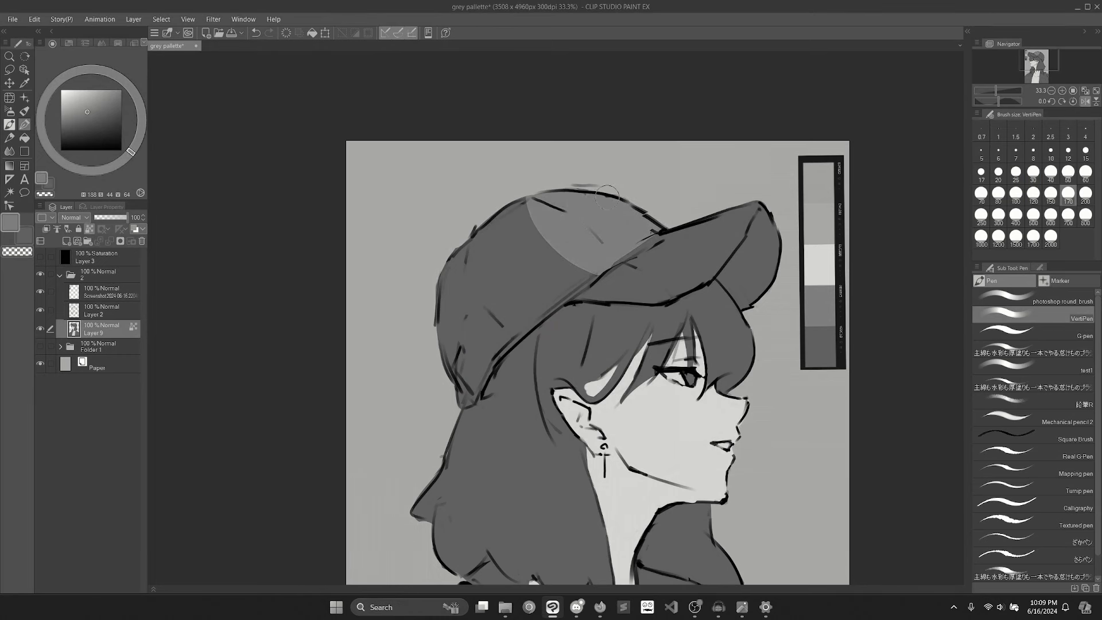
alt+click(600, 208)
key(x)
mouse_move(511, 194)
mouse_down()
mouse_move(553, 252)
mouse_move(585, 275)
mouse_up()
key(x)
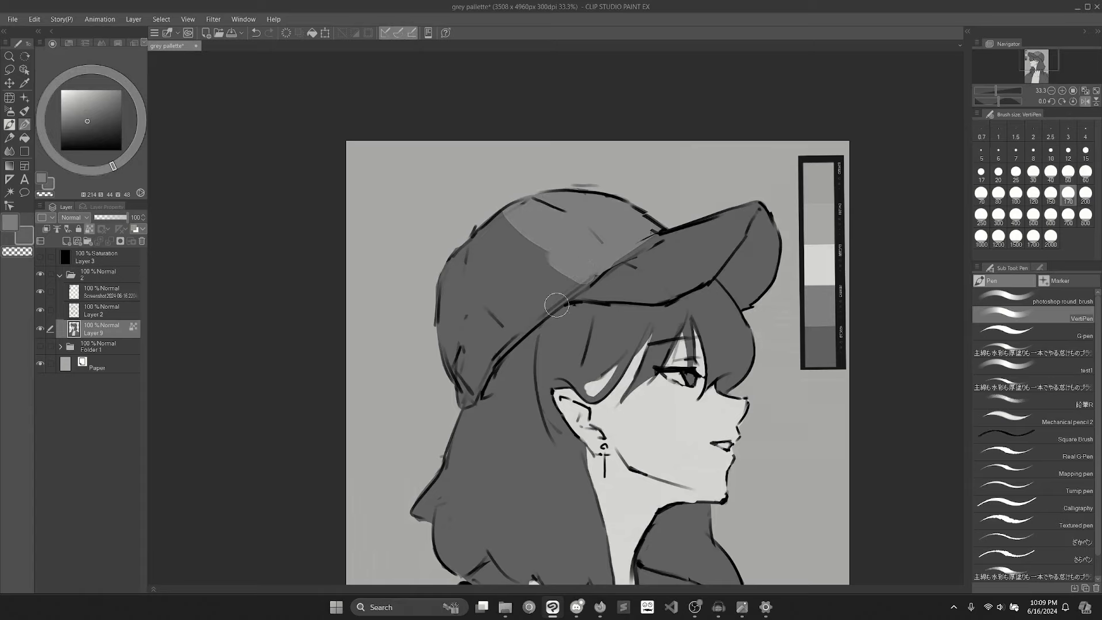
Step: Extend the lighter grey panel farther toward the back of the cap, undoing strokes that miss the shape
mouse_move(514, 217)
mouse_down()
mouse_move(594, 289)
mouse_move(562, 262)
mouse_move(566, 286)
mouse_move(483, 213)
mouse_move(498, 215)
mouse_move(456, 315)
mouse_move(543, 267)
mouse_up()
key(ctrl+z)
key(x)
key(x)
key(x)
mouse_move(454, 333)
mouse_down()
mouse_move(548, 270)
mouse_move(535, 293)
mouse_move(438, 326)
mouse_move(474, 304)
mouse_move(540, 293)
mouse_up()
key(ctrl+z)
Step: Flip the canvas view horizontally and cover the light spill on the cap's brim in darker grey at brush size 150
click(1072, 101)
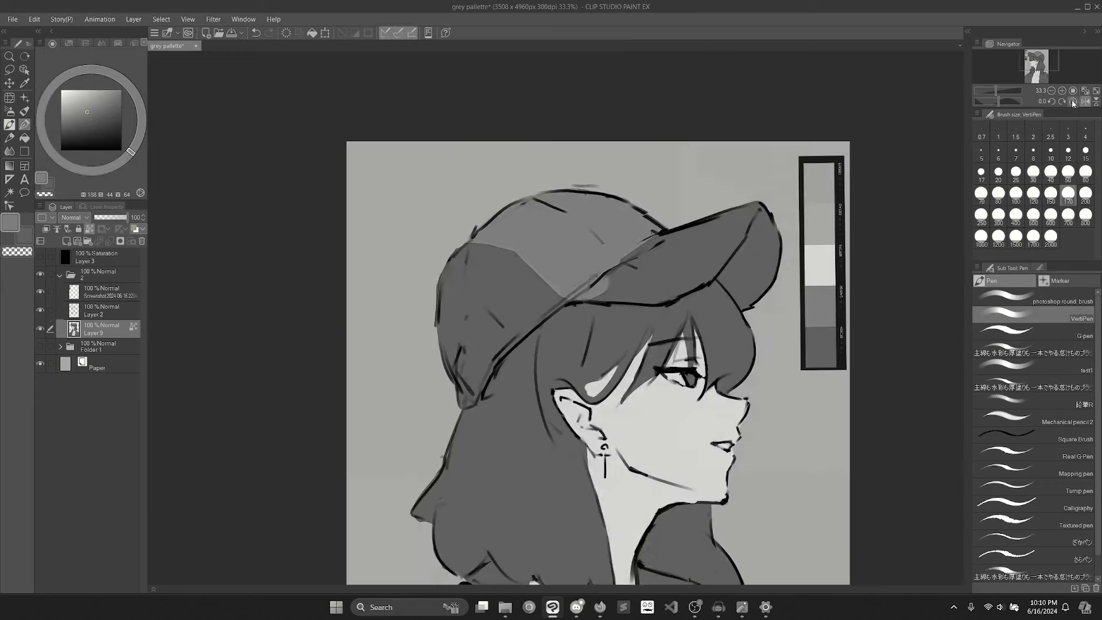
click(1085, 101)
click(1051, 195)
key(x)
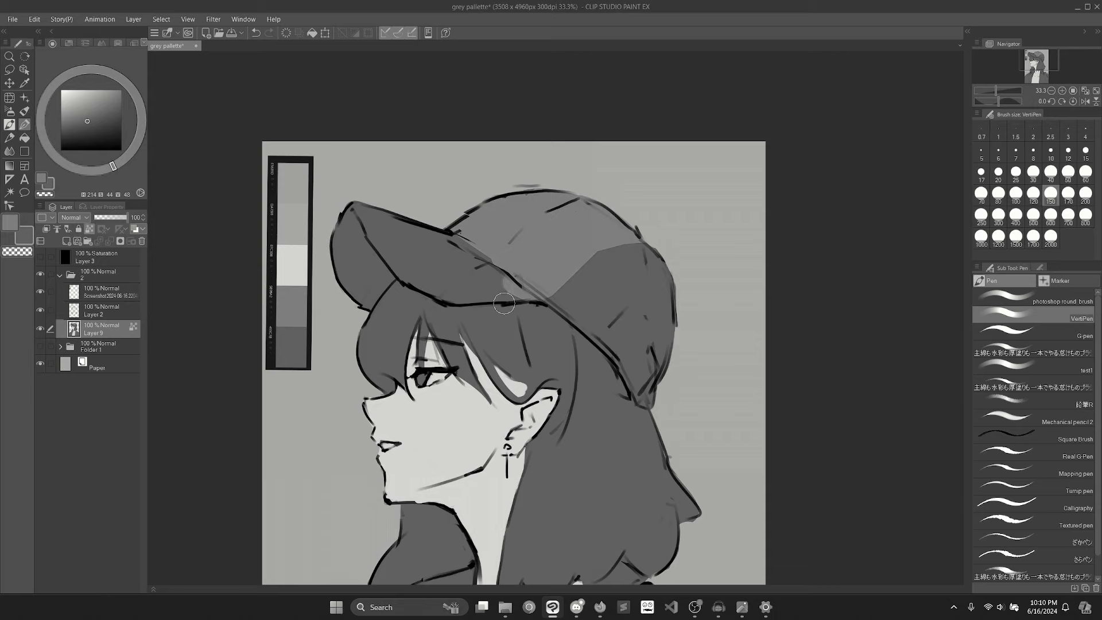
drag(503, 294, 545, 308)
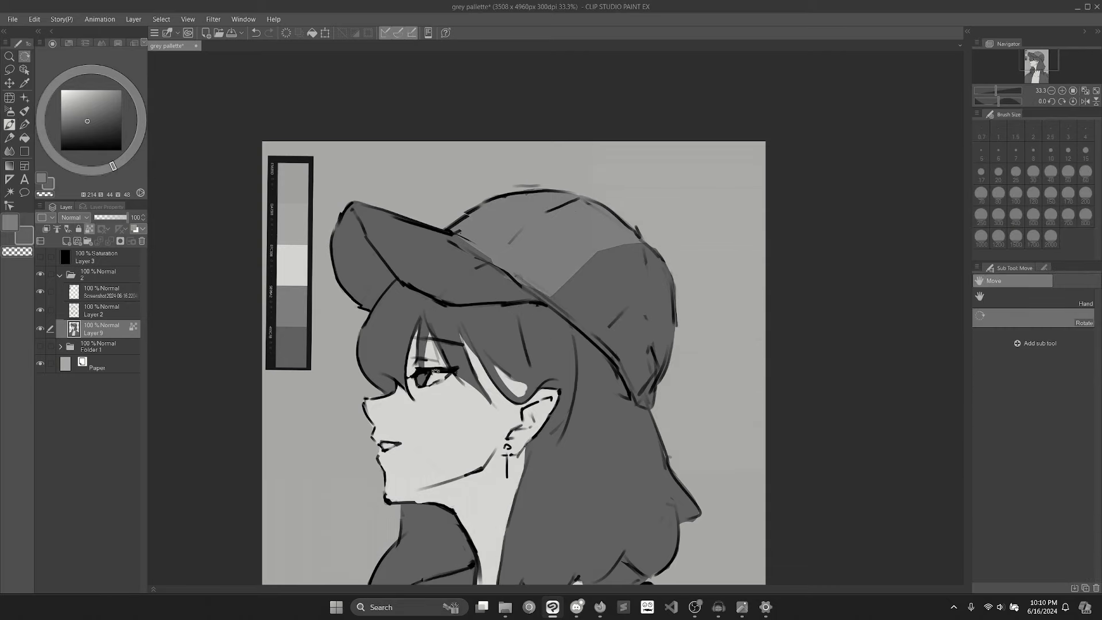
Step: Recut the back edge of the cap's lighter panel into a smooth curve with the darker grey
scroll(524, 319, up, 1)
drag(595, 259, 662, 252)
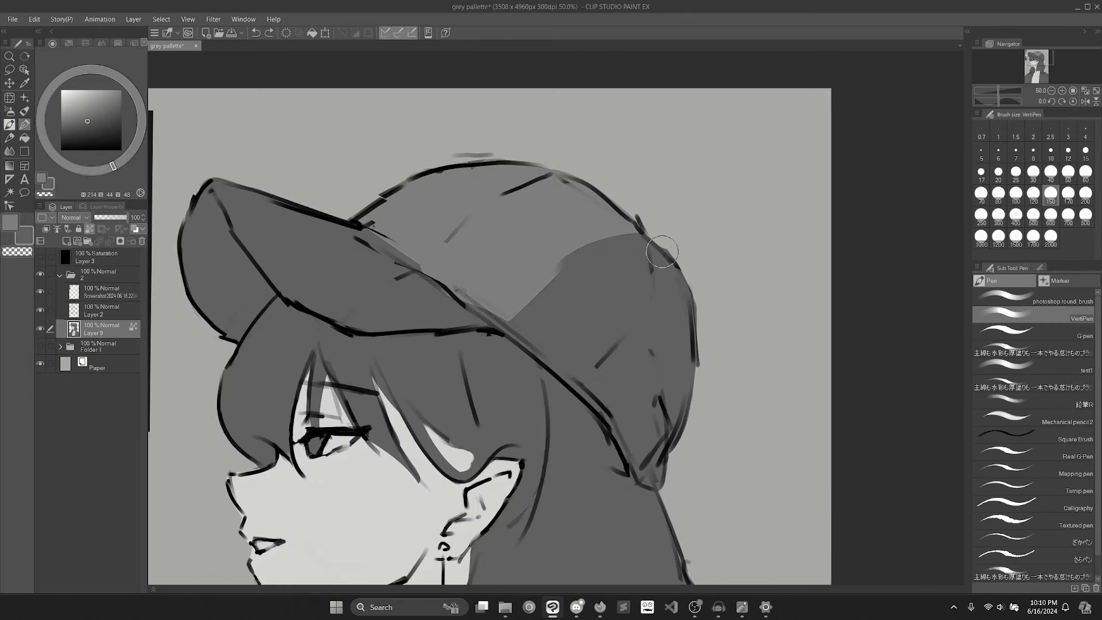
key(ctrl+z)
drag(506, 304, 631, 240)
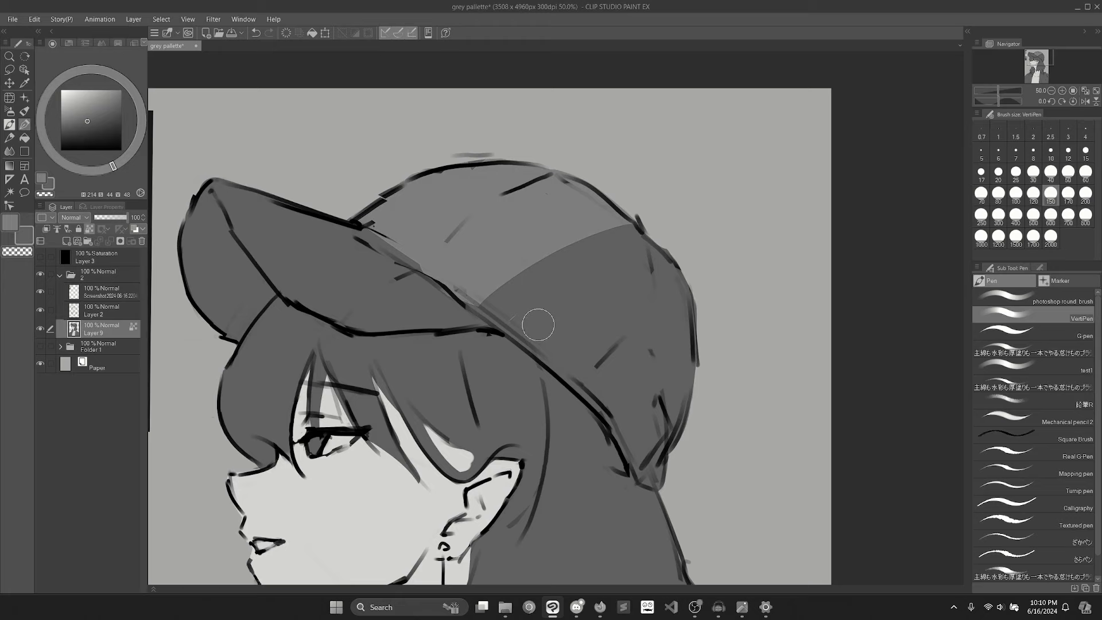
Step: Block in both sides of the jacket with the lighter grey, enlarging the brush to 500
mouse_move(437, 461)
mouse_down()
mouse_move(454, 335)
mouse_move(497, 386)
mouse_up()
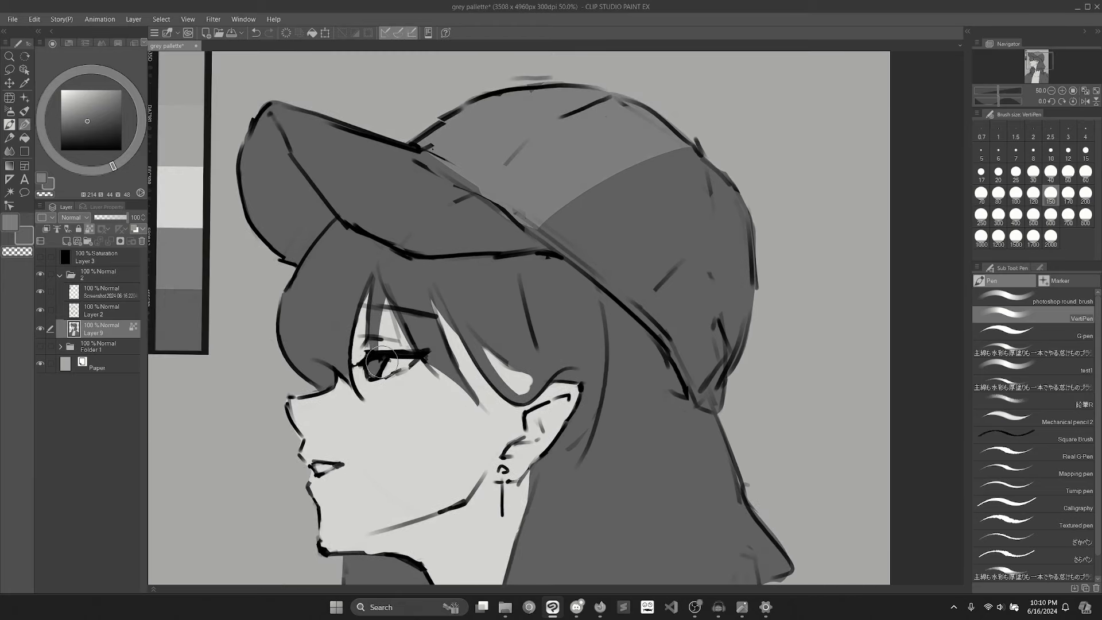
scroll(398, 345, down, 1)
drag(397, 344, 397, 230)
scroll(397, 287, down, 1)
drag(398, 287, 335, 171)
key(x)
key(])
key(])
key(])
key(])
key(])
key(])
mouse_move(481, 325)
mouse_down()
mouse_move(483, 311)
mouse_move(527, 315)
mouse_move(499, 474)
mouse_up()
mouse_move(266, 361)
mouse_down()
mouse_move(218, 396)
mouse_move(236, 435)
mouse_move(281, 415)
mouse_up()
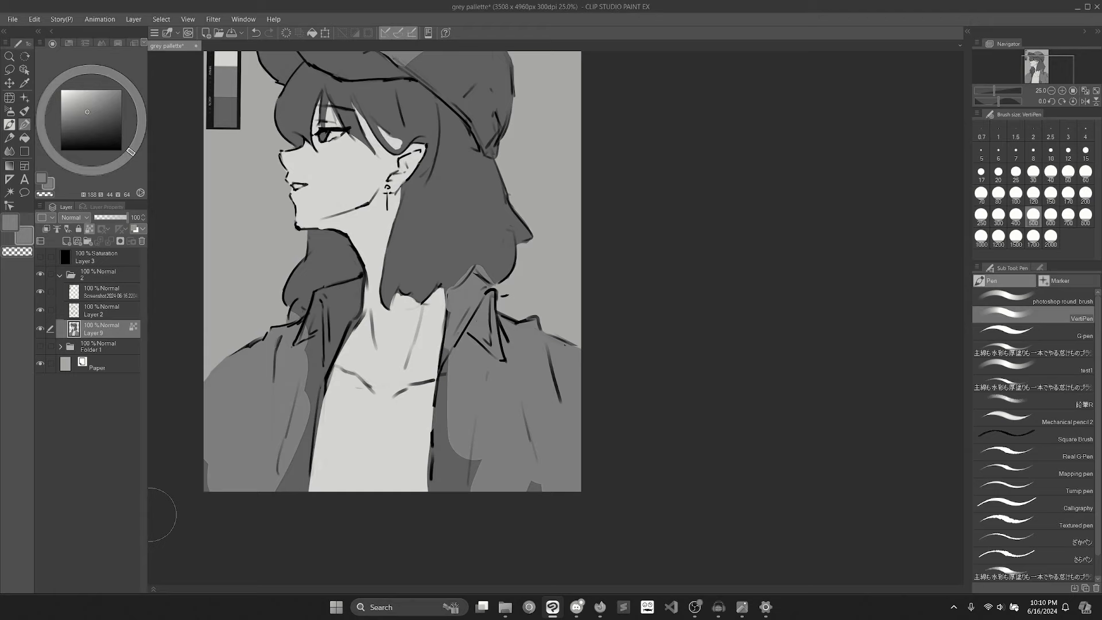
Step: Fill the leftover dark patches along the opening and lower hem of the jacket side below the long hair at brush size 120
key([)
key([)
key([)
key([)
key([)
key([)
key([)
key([)
key([)
key([)
key([)
key(])
key(])
key(])
key(])
scroll(556, 318, up, 1)
drag(435, 474, 440, 356)
drag(424, 270, 408, 471)
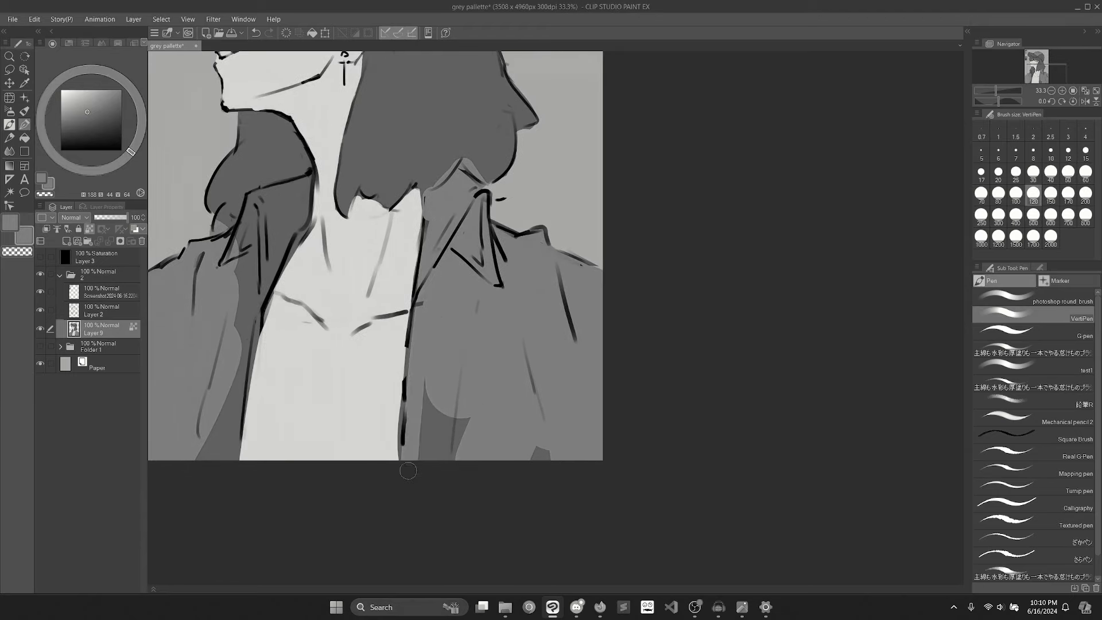
mouse_move(427, 274)
mouse_down()
mouse_move(422, 396)
mouse_move(434, 468)
mouse_move(462, 460)
mouse_up()
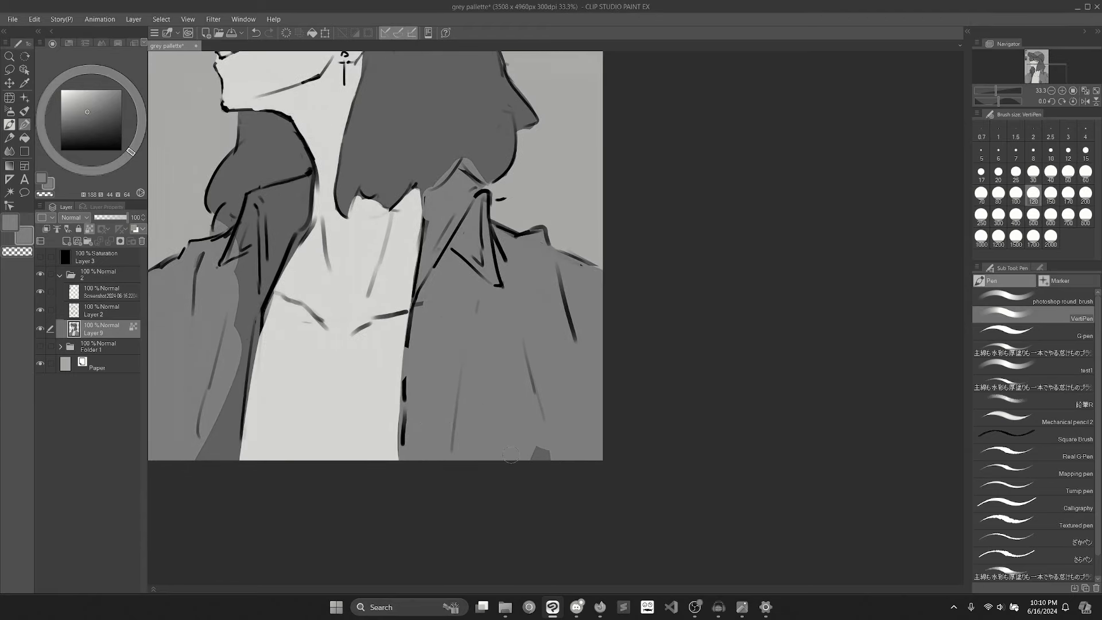
drag(537, 451, 539, 465)
Step: Fill the remaining dark areas on the jacket's other side and its collar with the lighter grey
drag(279, 327, 397, 345)
mouse_move(351, 262)
mouse_down()
mouse_move(361, 221)
mouse_move(423, 194)
mouse_move(422, 230)
mouse_move(336, 431)
mouse_up()
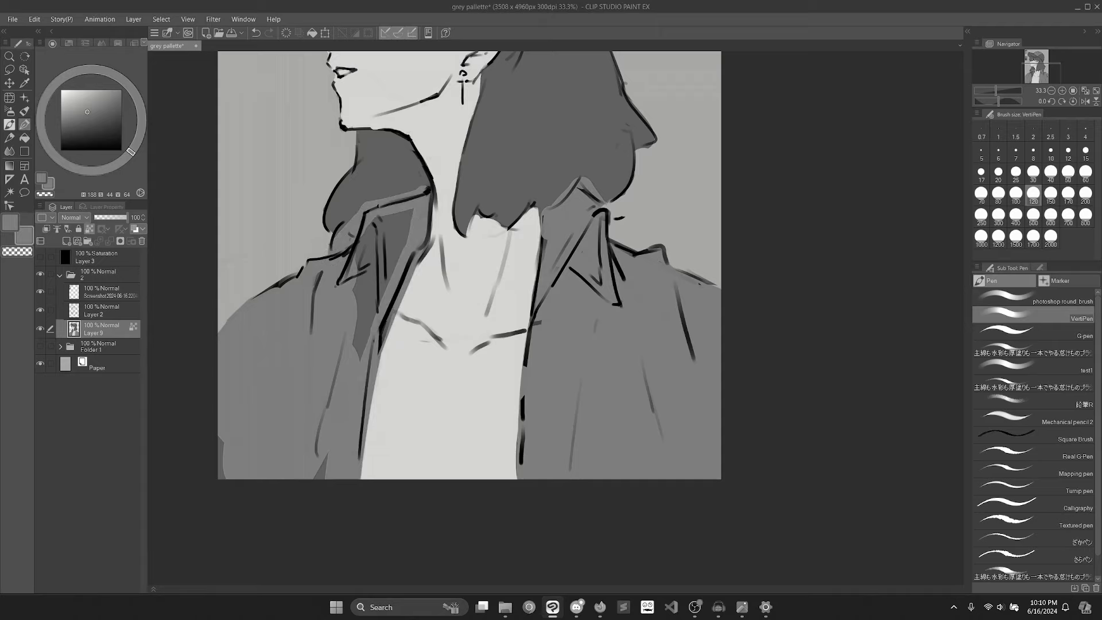
drag(351, 240, 371, 298)
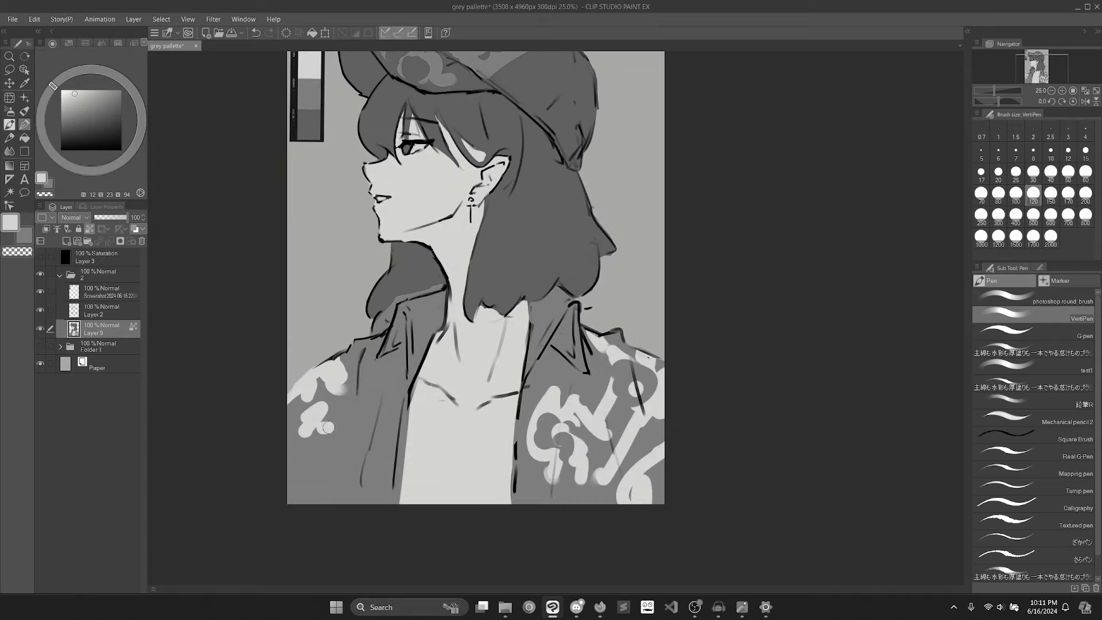
Step: Paint the flowing light pattern on the jacket side facing the same way as the face, alternating between sampled light and mid greys
mouse_move(344, 413)
mouse_down()
mouse_move(367, 350)
mouse_move(378, 397)
mouse_move(380, 383)
mouse_move(358, 392)
mouse_move(364, 384)
mouse_move(371, 449)
mouse_up()
alt+click(358, 392)
mouse_move(369, 468)
mouse_down()
mouse_move(298, 490)
mouse_move(300, 478)
mouse_move(310, 495)
mouse_up()
key(x)
alt+click(332, 441)
key(x)
drag(325, 456, 316, 470)
scroll(352, 495, down, 2)
key(x)
scroll(509, 468, up, 2)
drag(390, 506, 444, 451)
drag(410, 443, 393, 473)
Step: Sample a light grey for shading, undo the latest strokes and add a new layer directly above Layer 9
mouse_move(196, 115)
mouse_down()
mouse_move(284, 295)
mouse_move(316, 330)
mouse_move(328, 311)
mouse_move(326, 335)
mouse_move(386, 469)
mouse_move(511, 543)
mouse_up()
alt+click(286, 204)
scroll(394, 430, up, 2)
key(ctrl+z)
click(66, 241)
key(ctrl+z)
key(ctrl+z)
key(c)
Step: Paint a small grey shadow under the lower lip on Layer 10, reducing the brush size to 60 and retrying the stroke
scroll(326, 334, down, 1)
scroll(770, 290, up, 1)
key(bracketleft)
key(bracketleft)
key(bracketleft)
key(bracketleft)
scroll(544, 371, down, 2)
drag(544, 371, 508, 267)
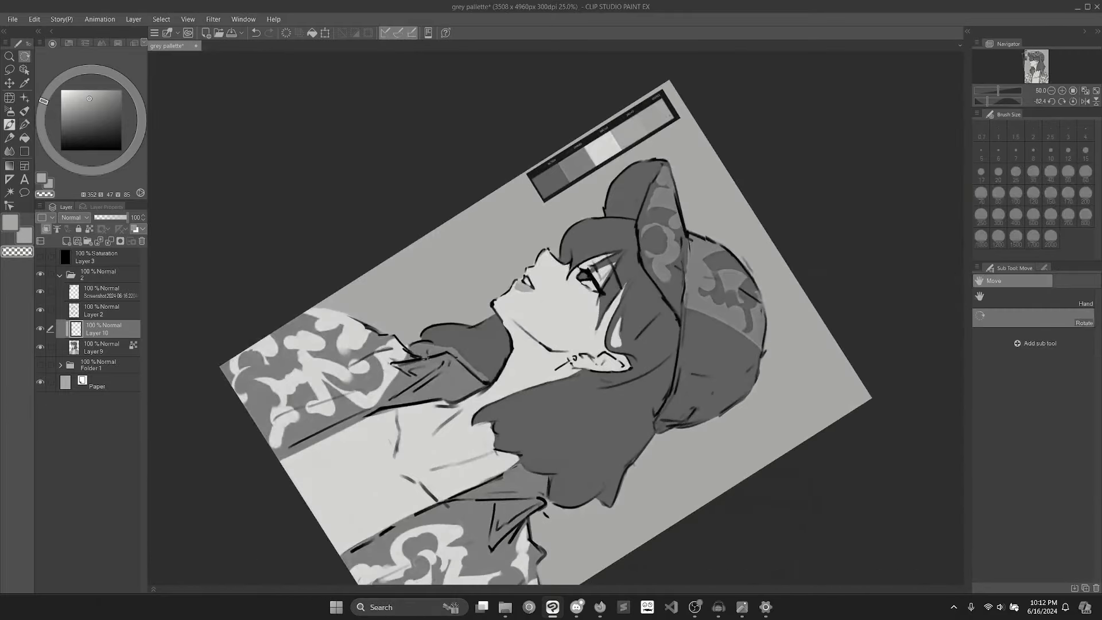
scroll(509, 267, up, 2)
drag(472, 365, 592, 409)
scroll(528, 392, up, 1)
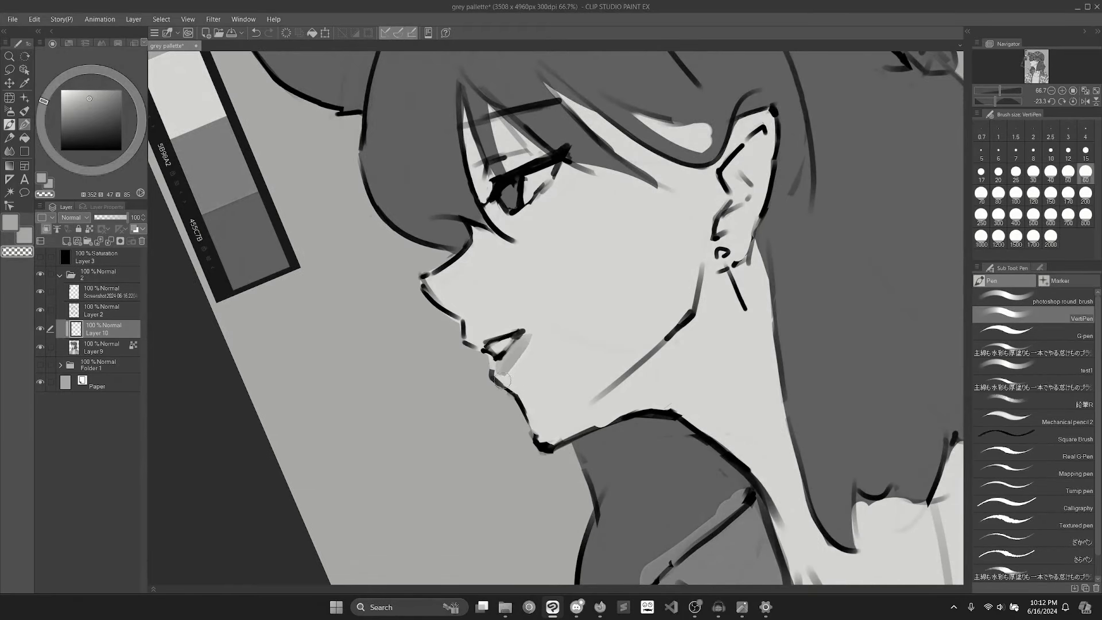
key(ctrl+z)
mouse_move(500, 360)
mouse_down()
mouse_move(495, 369)
mouse_move(509, 363)
mouse_move(488, 344)
mouse_move(491, 284)
mouse_up()
Step: Paint a grey shade below the eye across the cheek on Layer 10
scroll(549, 385, down, 2)
scroll(491, 285, up, 1)
scroll(528, 268, down, 1)
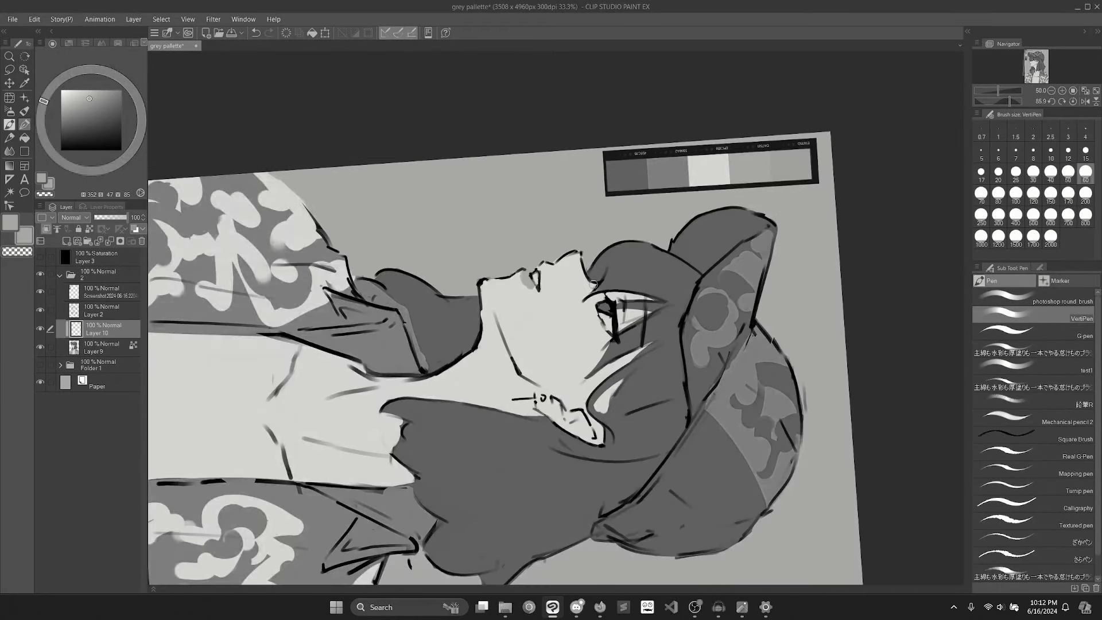
drag(594, 284, 604, 334)
scroll(604, 334, down, 1)
Step: Soften the grey shading on the chest with the Blend tool
key(j)
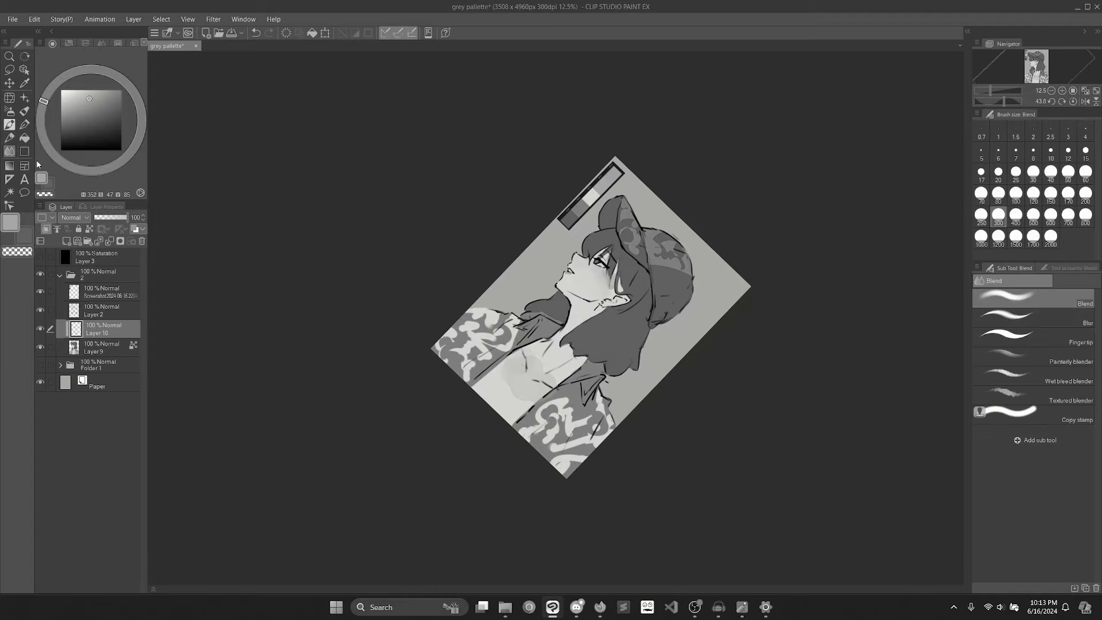
scroll(492, 393, up, 2)
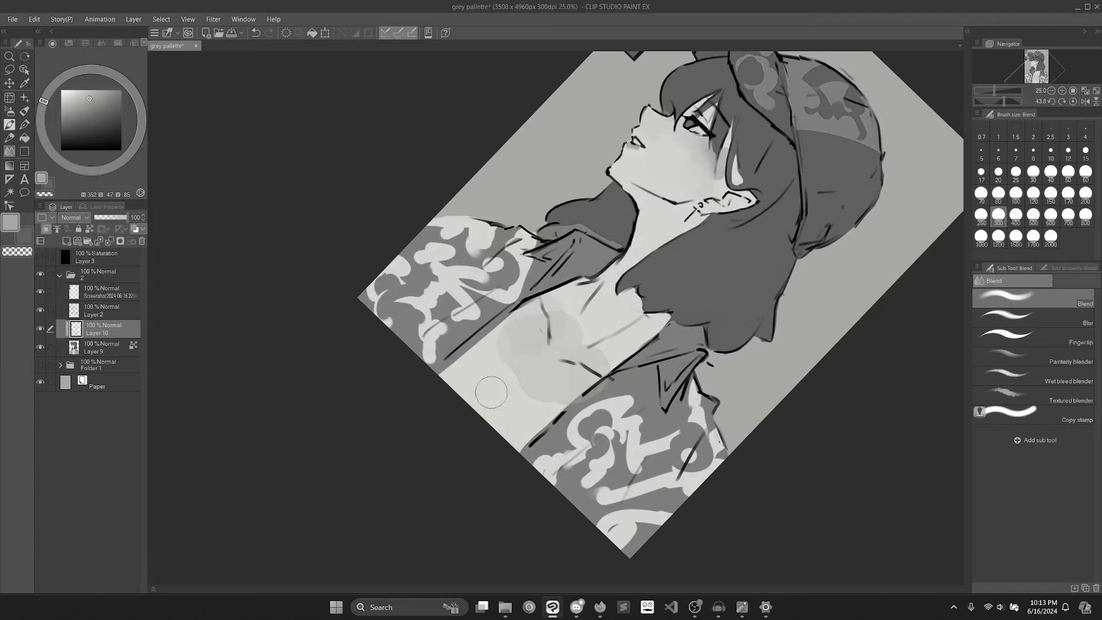
drag(491, 361, 524, 348)
scroll(602, 322, down, 2)
scroll(703, 336, down, 2)
drag(661, 220, 701, 315)
Step: Smooth the grey shading on the lower chest with the Blend tool at brush size 600
key(p)
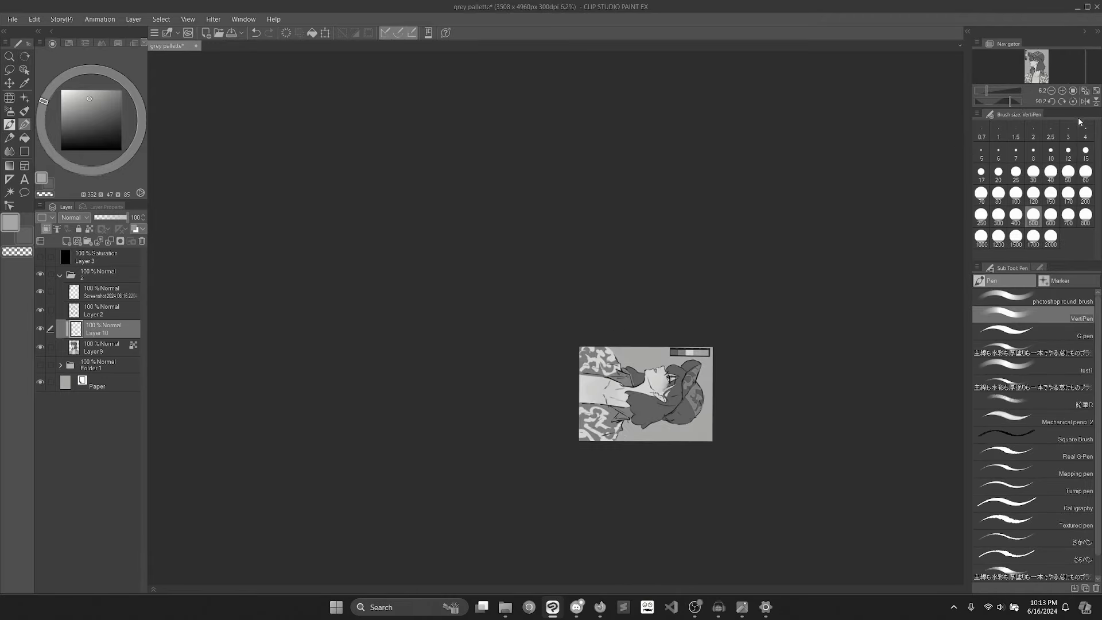
key(ctrl+at)
scroll(699, 322, up, 2)
click(9, 151)
drag(575, 189, 521, 255)
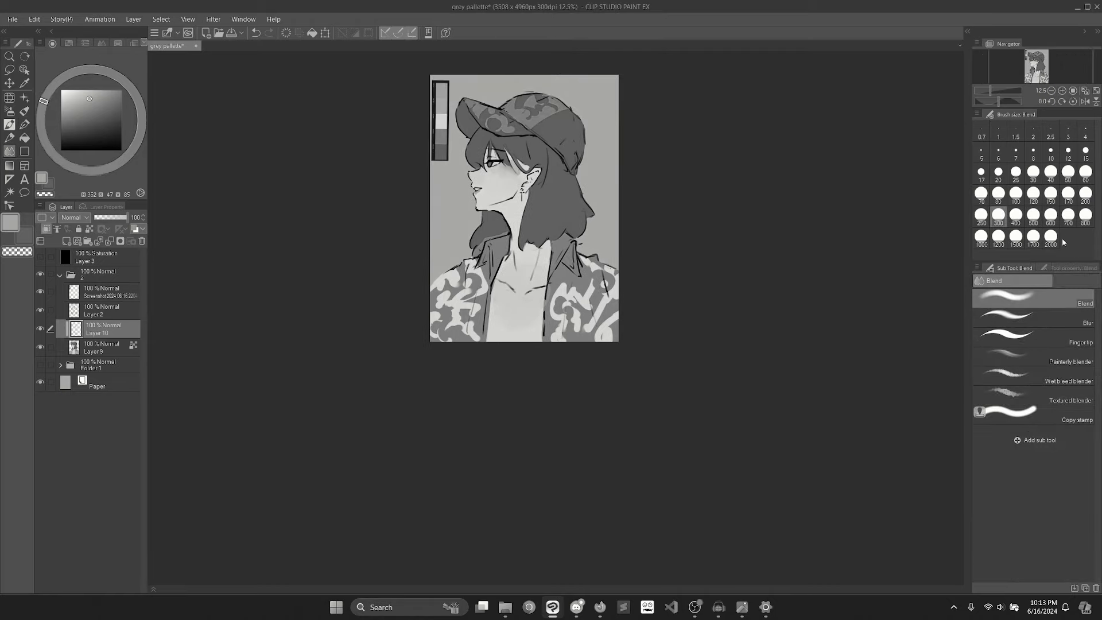
click(1050, 217)
scroll(423, 357, up, 1)
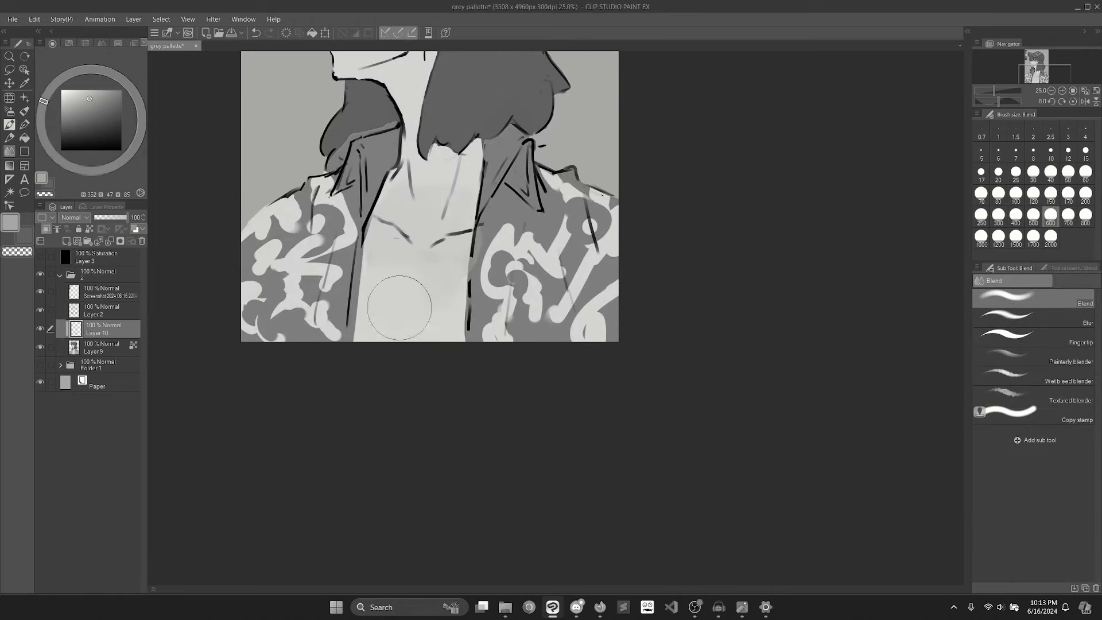
drag(390, 276, 380, 385)
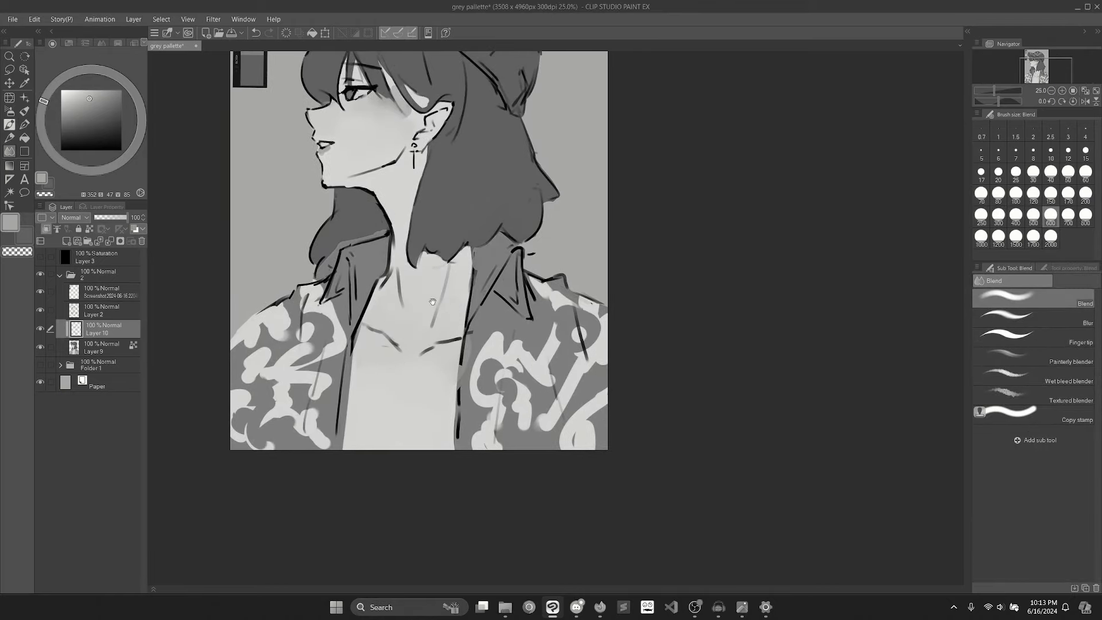
Step: Set the Blend tool's brush size to 170 for working on the head
mouse_move(417, 271)
mouse_down()
mouse_move(414, 382)
mouse_move(512, 460)
mouse_up()
scroll(519, 221, up, 2)
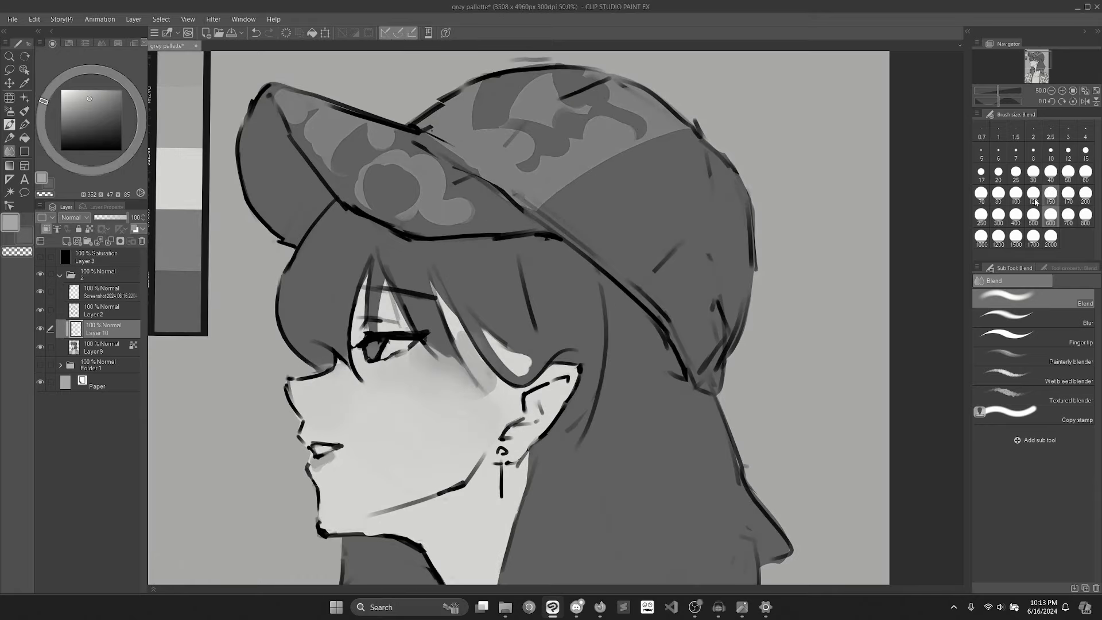
click(999, 195)
key(r)
drag(703, 229, 716, 373)
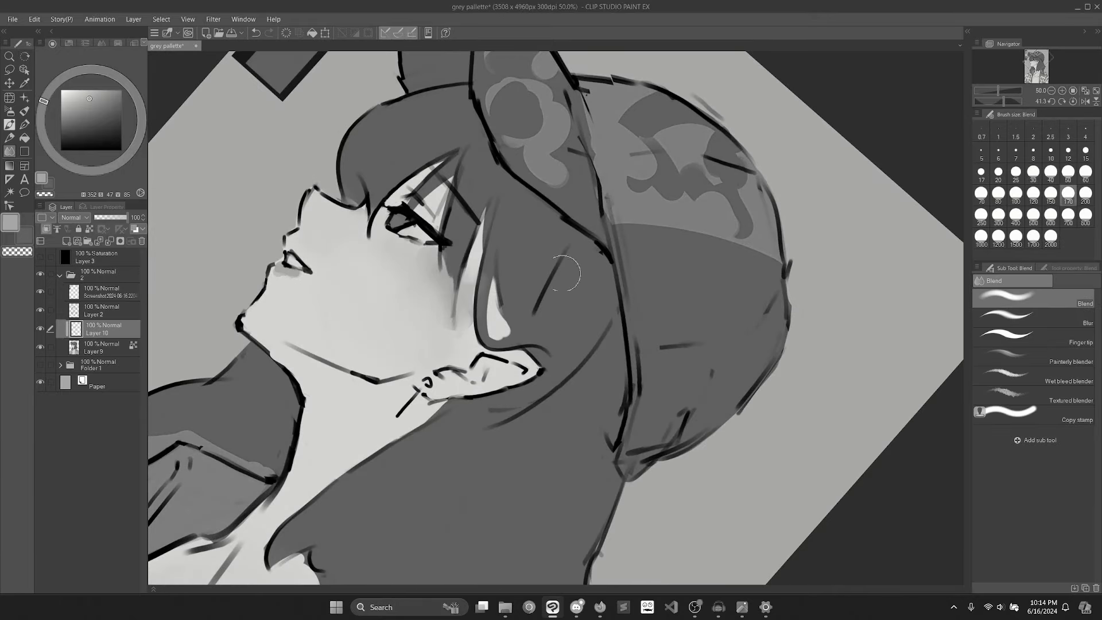
scroll(524, 292, down, 2)
key(r)
drag(703, 327, 589, 461)
Step: Paint broad pen shadows over the back of the hair, neck and jacket on a Multiply layer above Layer 10
key(p)
click(1074, 101)
scroll(477, 359, up, 1)
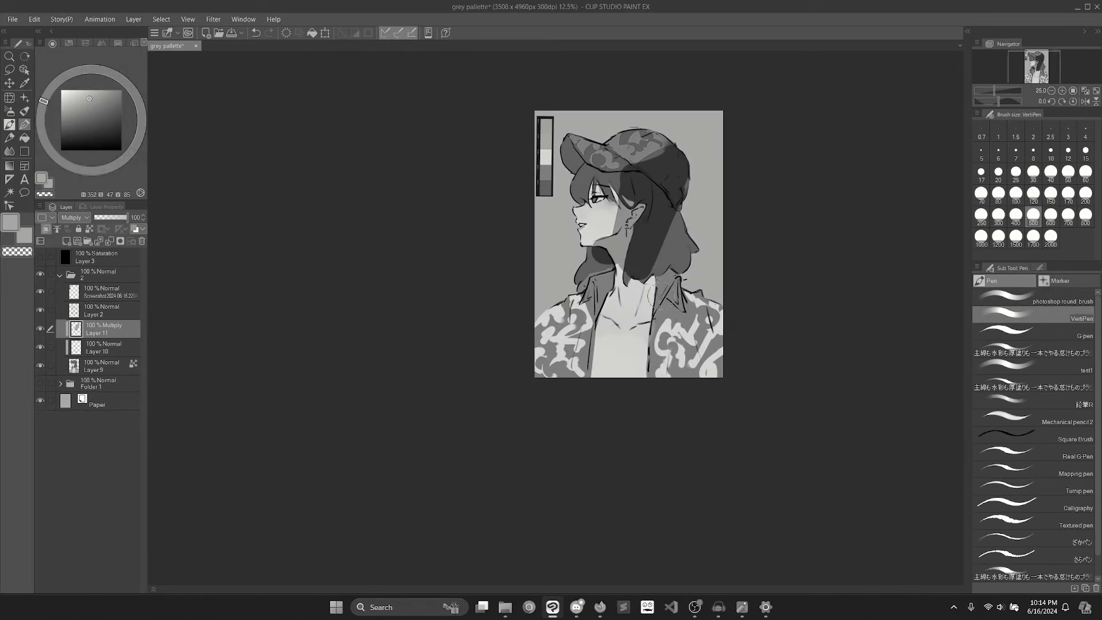
mouse_move(650, 260)
mouse_down()
mouse_move(638, 281)
mouse_move(645, 386)
mouse_move(656, 337)
mouse_move(708, 348)
mouse_move(713, 413)
mouse_up()
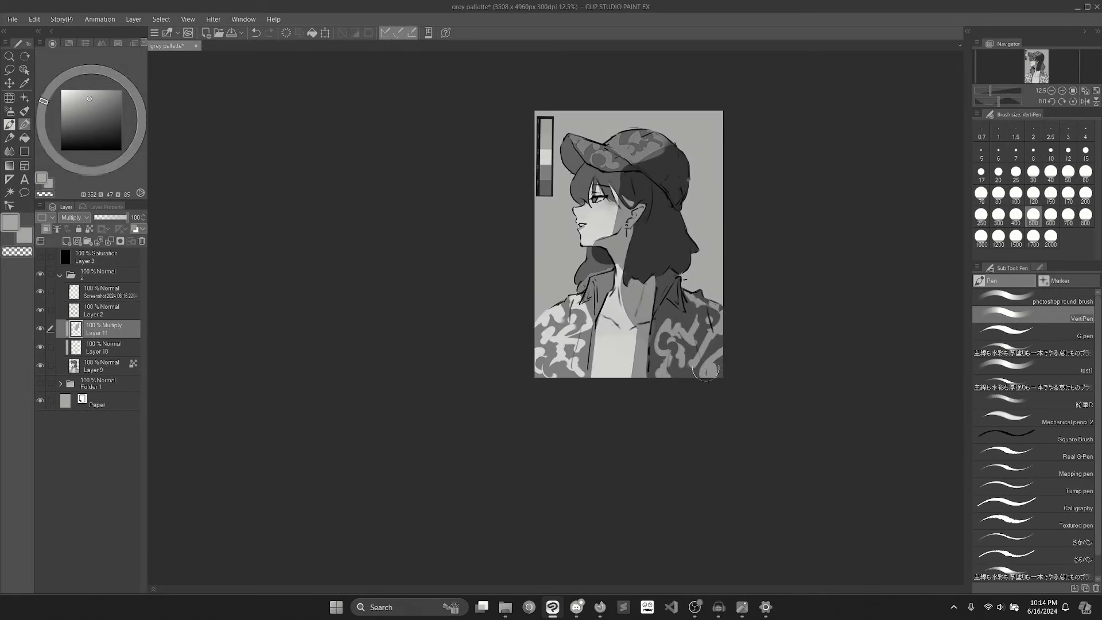
Step: Shape the shadow edge from the cheek down along the jawline with the pen at brush size 150
scroll(704, 263, up, 2)
drag(601, 266, 581, 339)
click(1051, 193)
drag(426, 277, 386, 323)
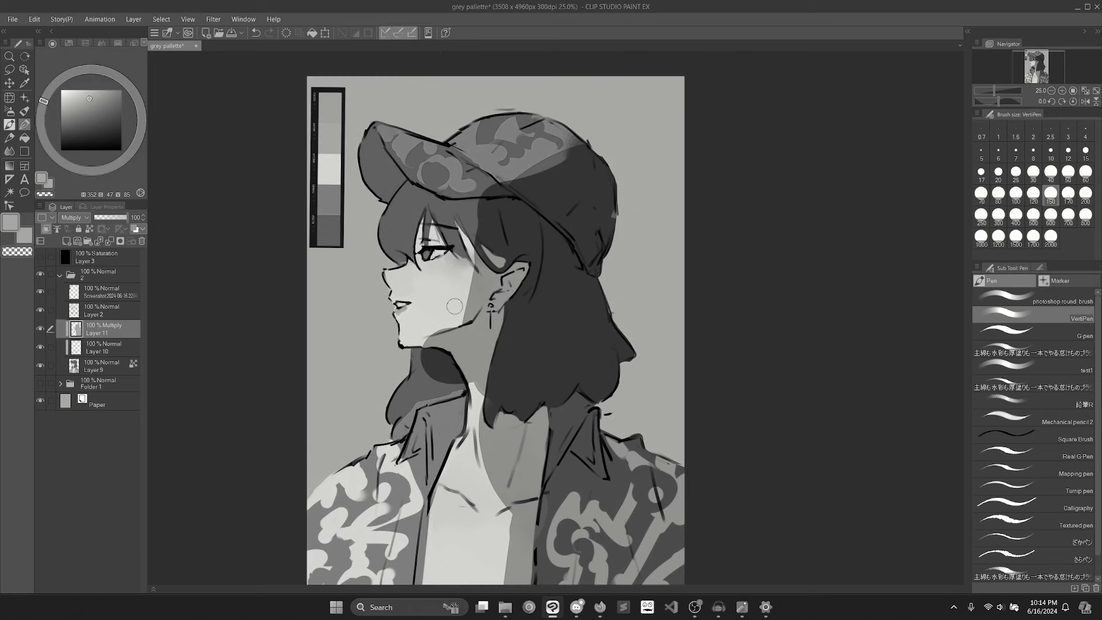
scroll(386, 323, up, 1)
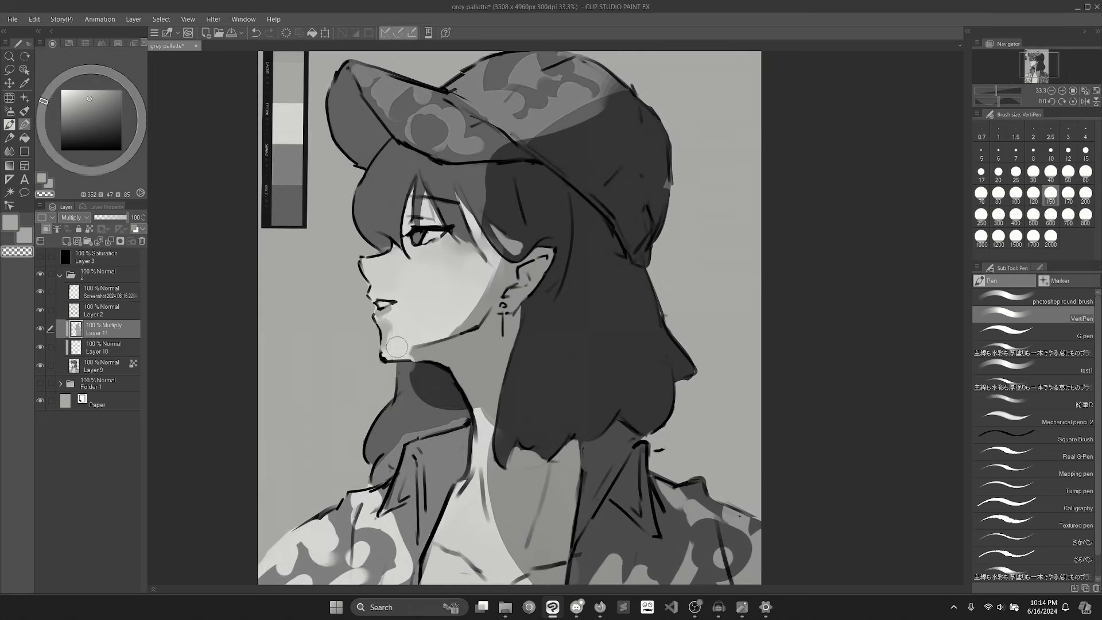
scroll(386, 331, up, 1)
key(c)
drag(362, 232, 398, 356)
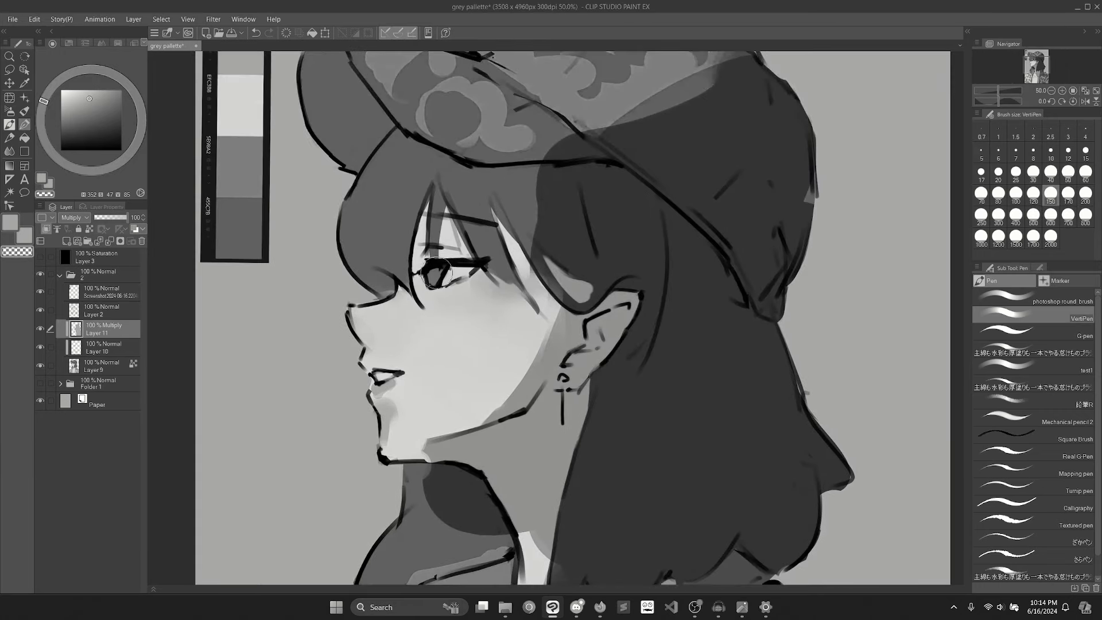
key(c)
Step: Paint a shadow over the patterned top of the cap brim and the hair directly beneath it
scroll(708, 164, down, 1)
mouse_move(715, 169)
mouse_down()
mouse_move(572, 290)
mouse_move(499, 387)
mouse_up()
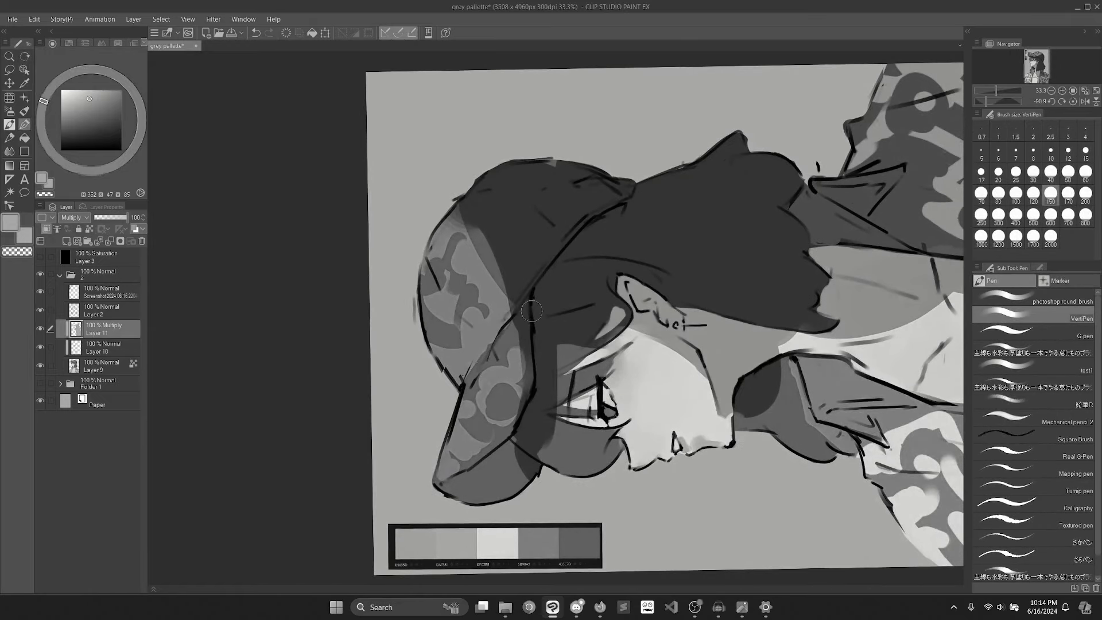
mouse_move(508, 333)
mouse_down()
mouse_move(437, 443)
mouse_move(454, 429)
mouse_move(480, 458)
mouse_up()
key(c)
Step: Shade the plain front part of the cap brim with the pen at brush size 170
key(shift+space)
drag(677, 380, 465, 421)
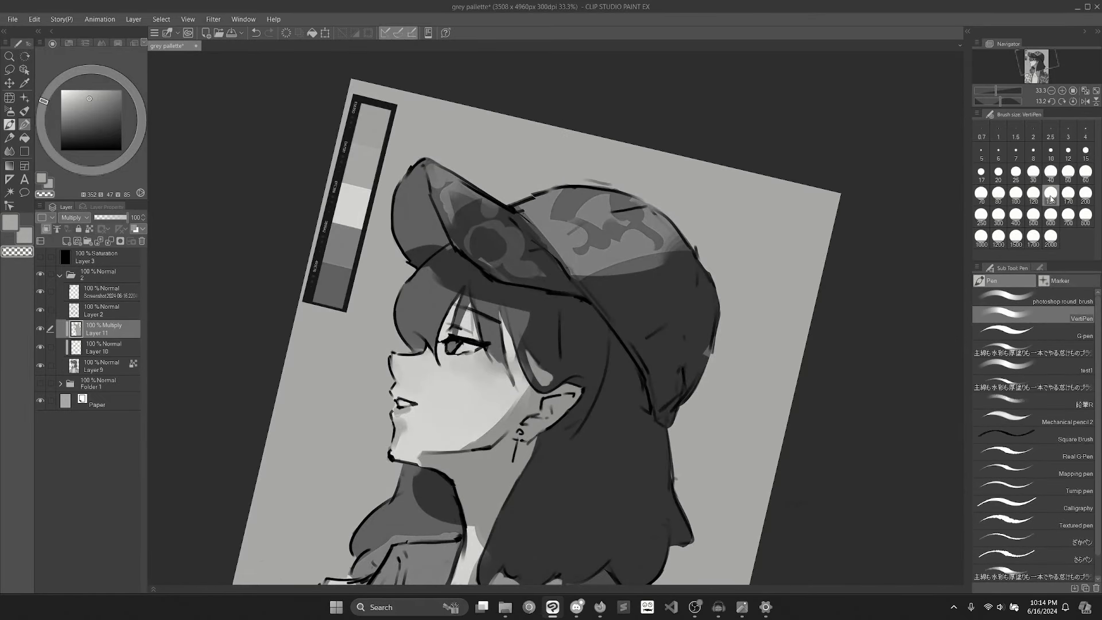
click(1069, 193)
mouse_move(436, 190)
mouse_down()
mouse_move(425, 242)
mouse_move(408, 229)
mouse_move(411, 157)
mouse_move(426, 230)
mouse_up()
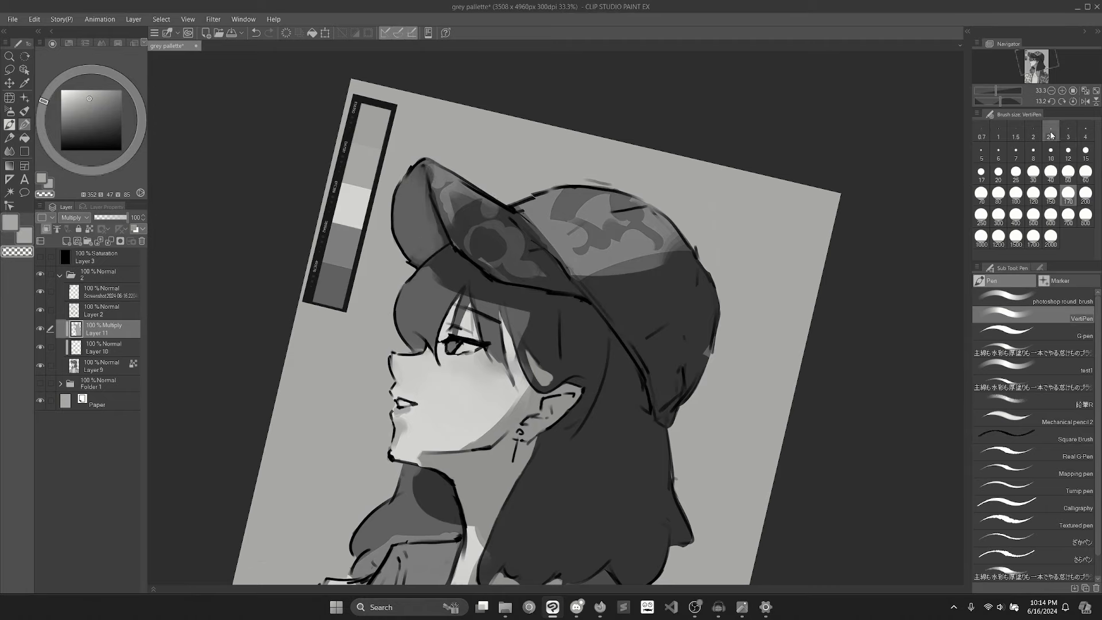
click(1073, 102)
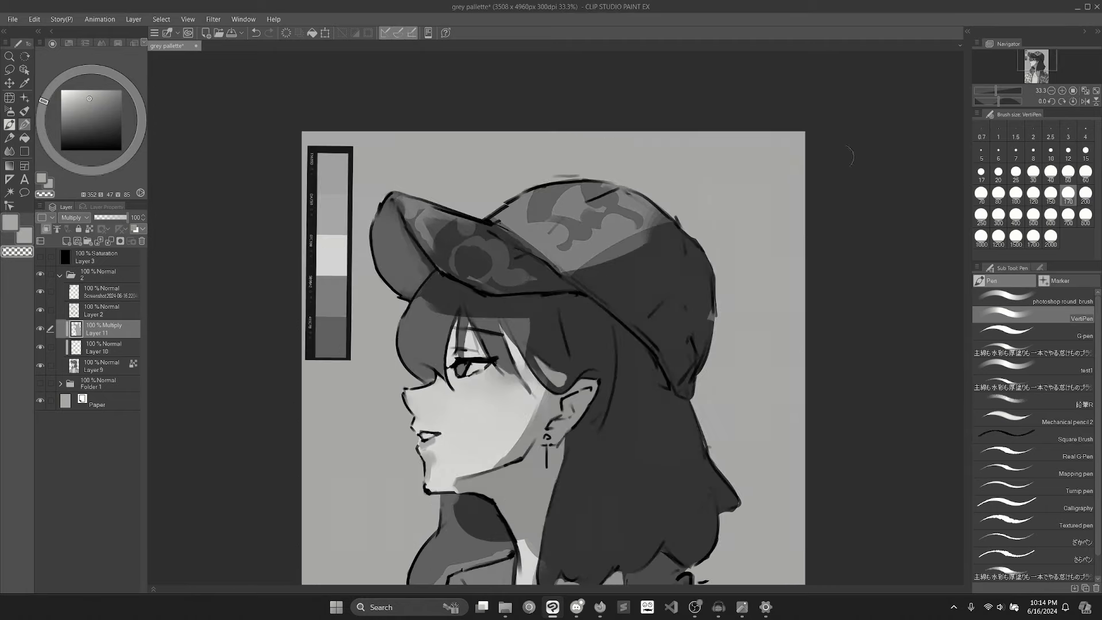
Step: Reshape the shadow edge on the cap's crown and add shadow strokes over its camouflage pattern
mouse_move(579, 277)
mouse_down()
mouse_move(669, 221)
mouse_move(560, 265)
mouse_up()
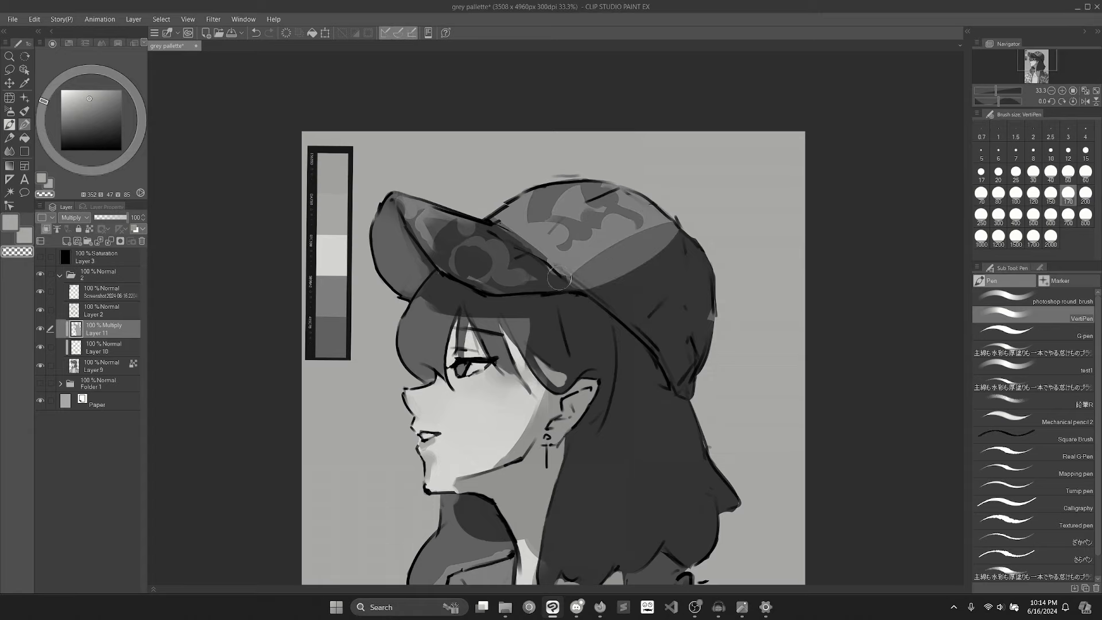
key(c)
drag(656, 257, 583, 274)
mouse_move(523, 255)
mouse_down()
mouse_move(628, 202)
mouse_move(606, 221)
mouse_up()
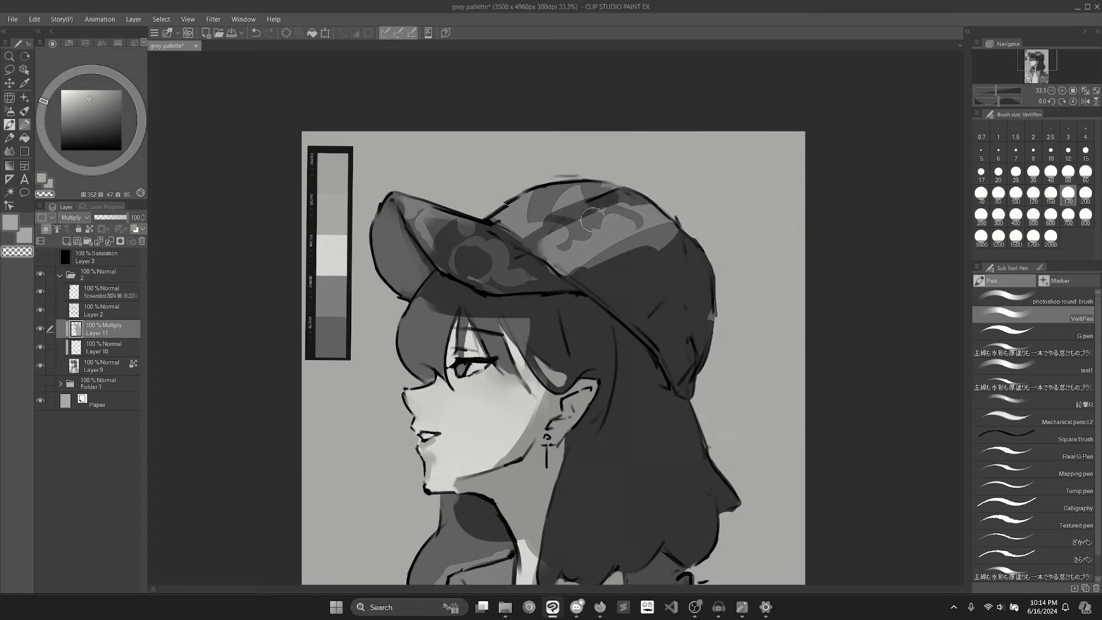
key(c)
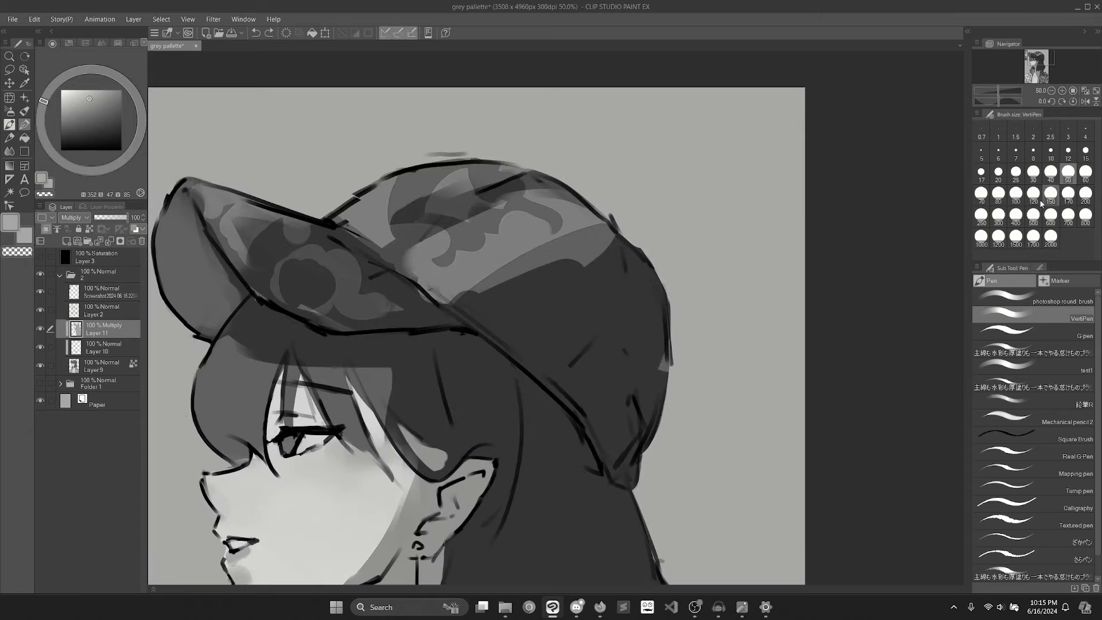
Step: Paint and trim shadow strands through the bangs in front of the eye, using brush size 80
key(ctrl+minus)
scroll(487, 281, up, 1)
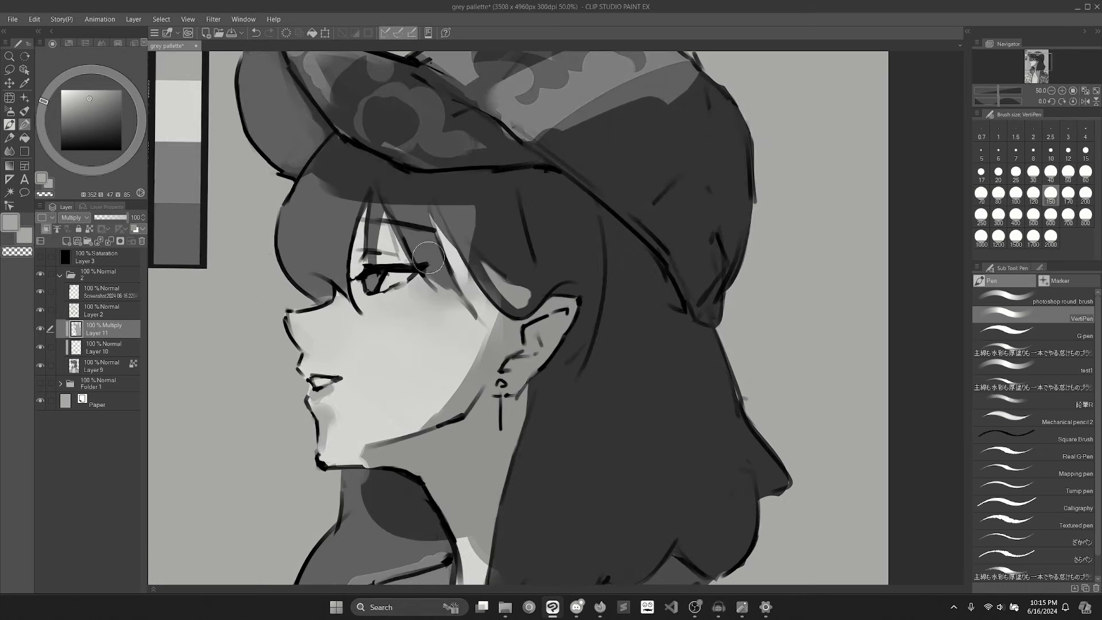
mouse_move(505, 320)
mouse_down()
mouse_move(539, 326)
mouse_move(552, 348)
mouse_up()
key([)
key([)
key([)
drag(409, 233, 405, 336)
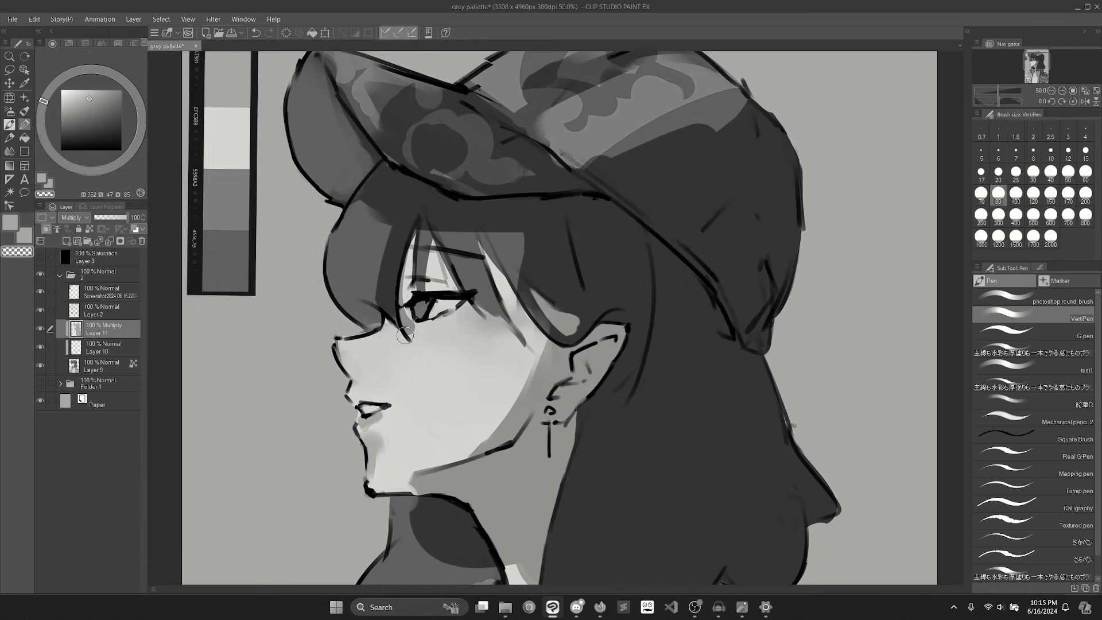
drag(403, 267, 418, 333)
key(c)
mouse_move(411, 232)
mouse_down()
mouse_move(418, 325)
mouse_move(427, 294)
mouse_up()
key(c)
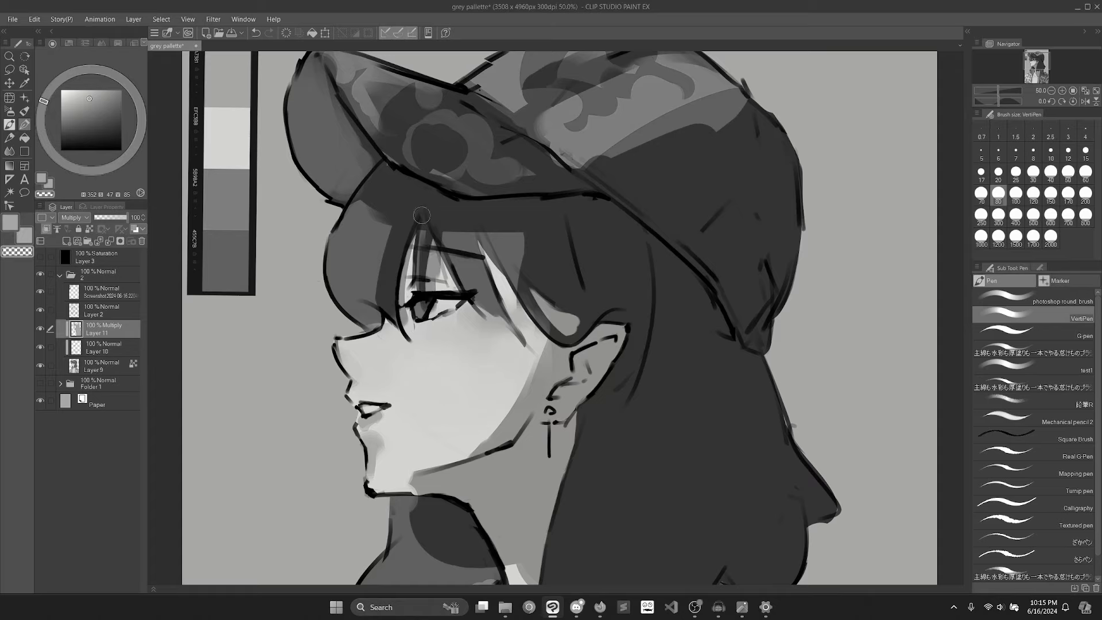
mouse_move(395, 214)
mouse_down()
mouse_move(379, 329)
mouse_move(370, 311)
mouse_move(365, 318)
mouse_move(407, 332)
mouse_up()
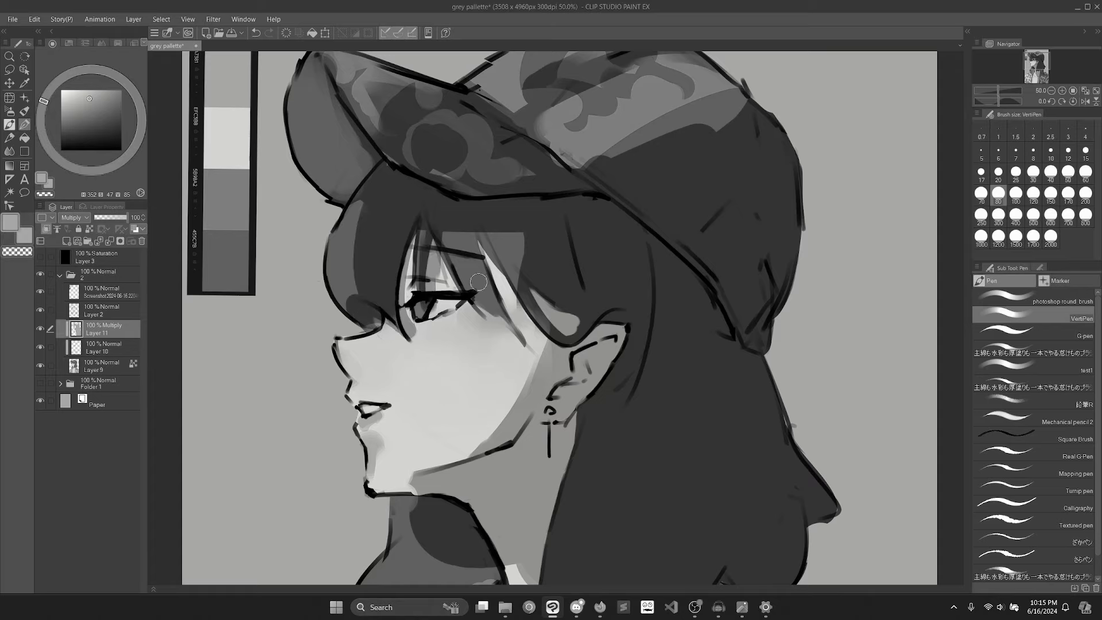
Step: Break the shadow on the hair between the eye and the ear into separate locks
drag(472, 241, 496, 298)
key(r)
drag(624, 300, 611, 361)
drag(564, 215, 532, 286)
mouse_move(573, 219)
mouse_down()
mouse_move(526, 304)
mouse_move(574, 255)
mouse_move(609, 270)
mouse_move(598, 315)
mouse_up()
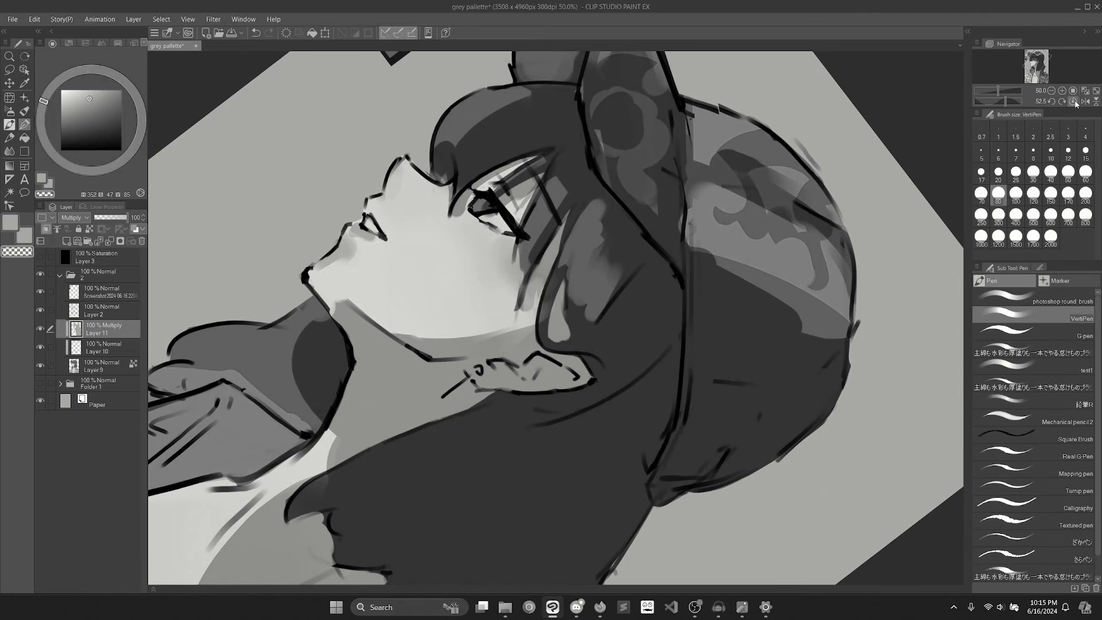
click(1073, 101)
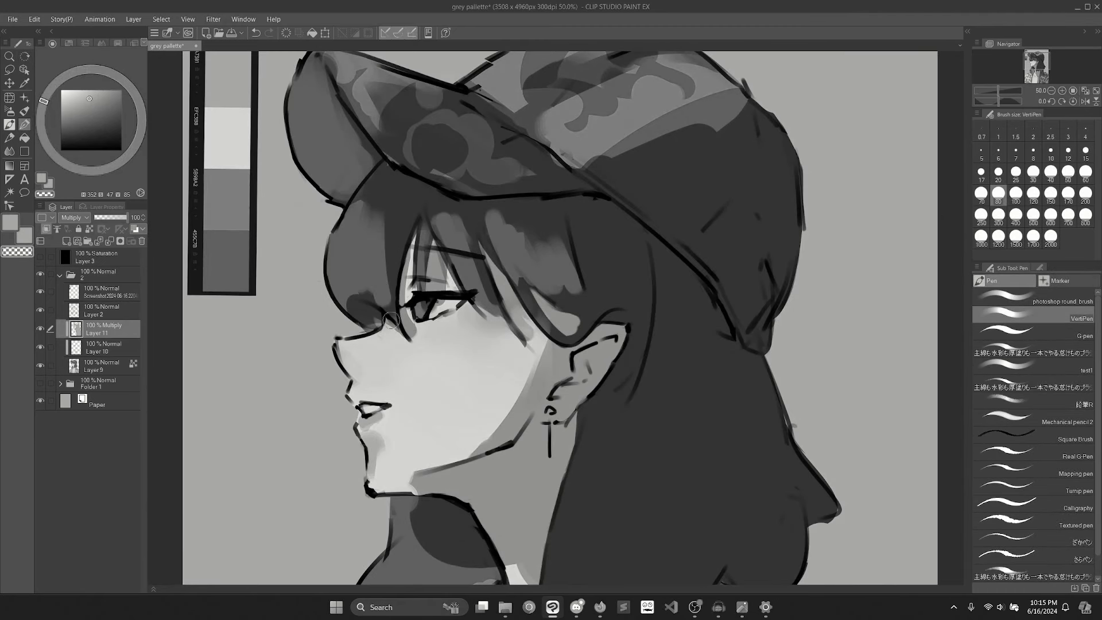
Step: Rework the shadow on the front bangs at brush size 170, undoing the first attempt
key(c)
drag(364, 202, 363, 238)
scroll(389, 221, down, 1)
key(r)
drag(436, 204, 557, 158)
key(ctrl+z)
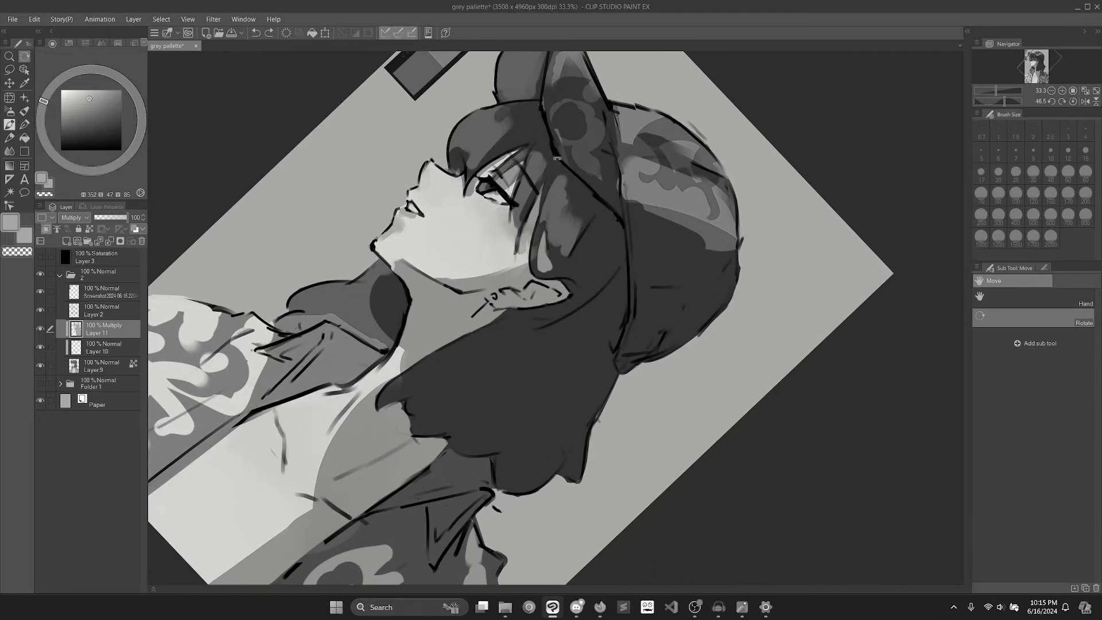
key(p)
click(1066, 195)
mouse_move(468, 136)
mouse_down()
mouse_move(461, 147)
mouse_move(466, 134)
mouse_up()
key(c)
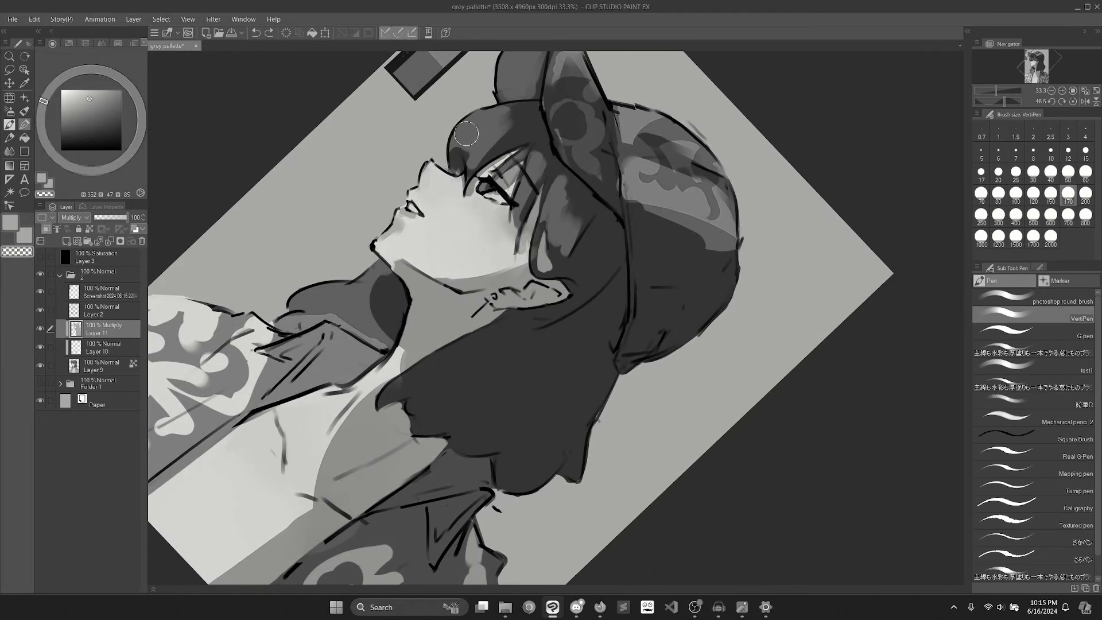
scroll(474, 143, up, 1)
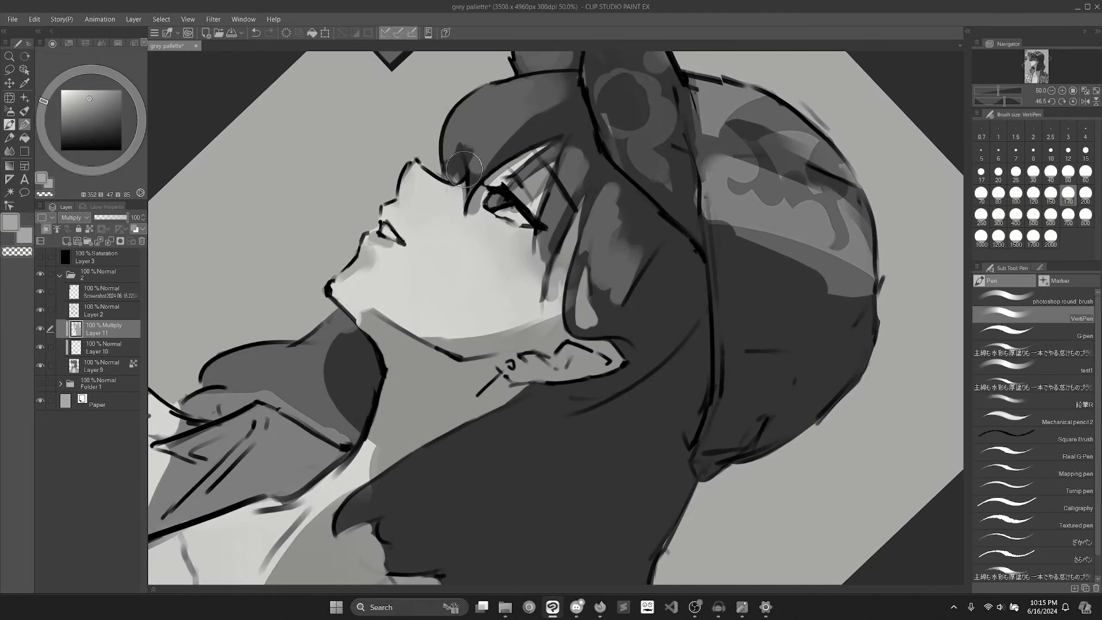
Step: Refine the shadow at the tips of the front bangs at brush size 60, undoing two unwanted strokes
click(1073, 101)
click(1084, 174)
mouse_move(390, 270)
mouse_down()
mouse_move(363, 212)
mouse_move(378, 302)
mouse_up()
key(c)
key(ctrl+z)
key(ctrl+z)
key(c)
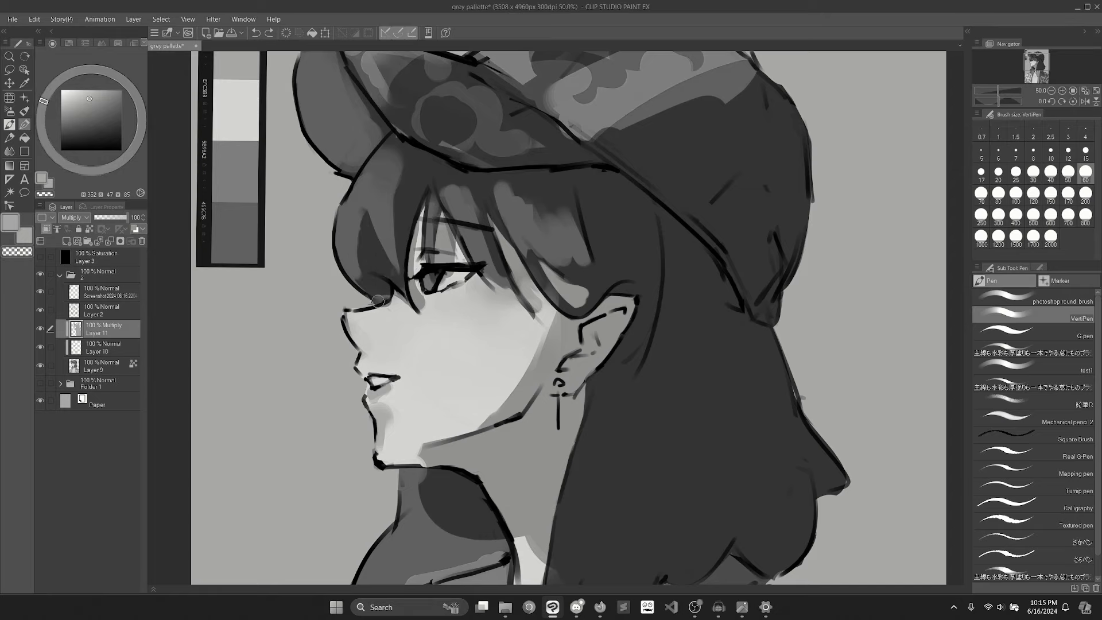
drag(400, 340, 404, 301)
Step: Erase shadow around the earring and along the front edge of the neck at brush size 100
mouse_move(564, 353)
mouse_down()
mouse_move(529, 254)
mouse_move(543, 238)
mouse_up()
click(1016, 195)
key(c)
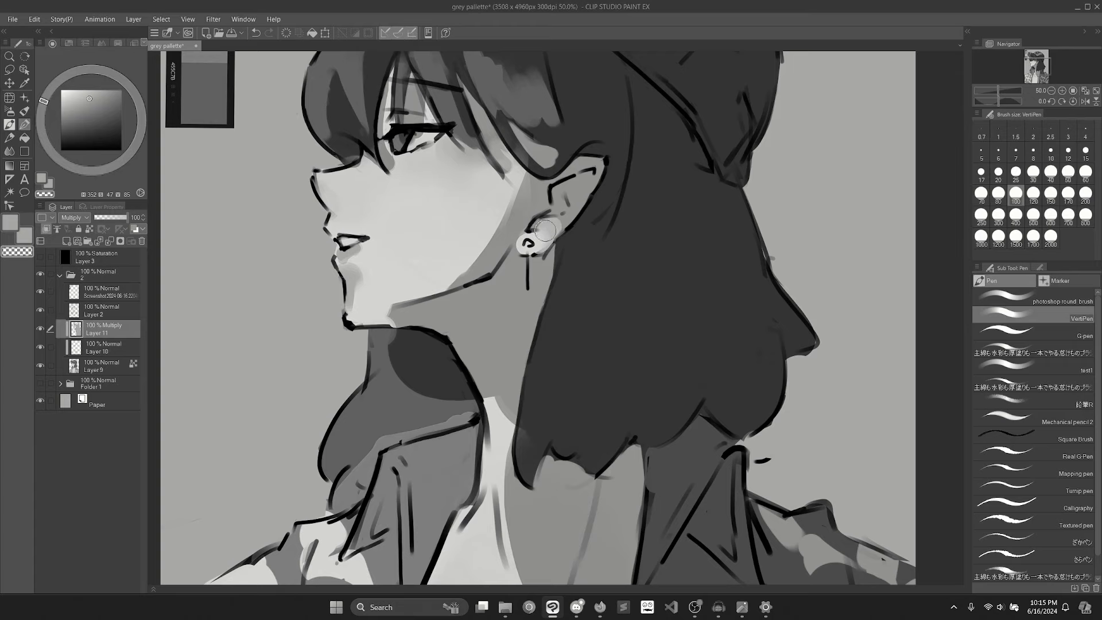
mouse_move(402, 316)
mouse_down()
mouse_move(358, 341)
mouse_move(400, 343)
mouse_move(643, 459)
mouse_up()
key(shift+space)
key(p)
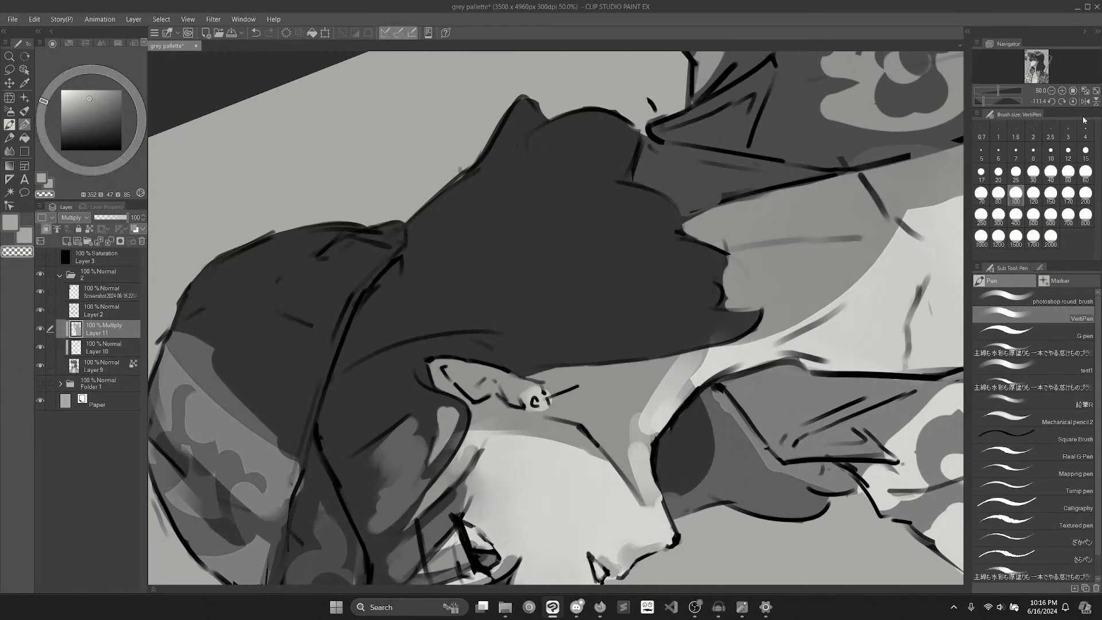
click(1073, 101)
Step: Undo the last neck stroke and retry the lit strip along the front of the neck
key(ctrl+z)
scroll(374, 305, down, 1)
mouse_move(247, 420)
mouse_down()
mouse_move(375, 305)
mouse_move(402, 414)
mouse_move(447, 369)
mouse_up()
scroll(445, 367, up, 1)
mouse_move(390, 404)
mouse_down()
mouse_move(448, 366)
mouse_move(349, 414)
mouse_move(326, 399)
mouse_move(348, 394)
mouse_move(332, 421)
mouse_up()
mouse_move(415, 386)
mouse_down()
mouse_move(461, 372)
mouse_move(500, 384)
mouse_up()
key(ctrl+z)
key(c)
drag(658, 388, 490, 468)
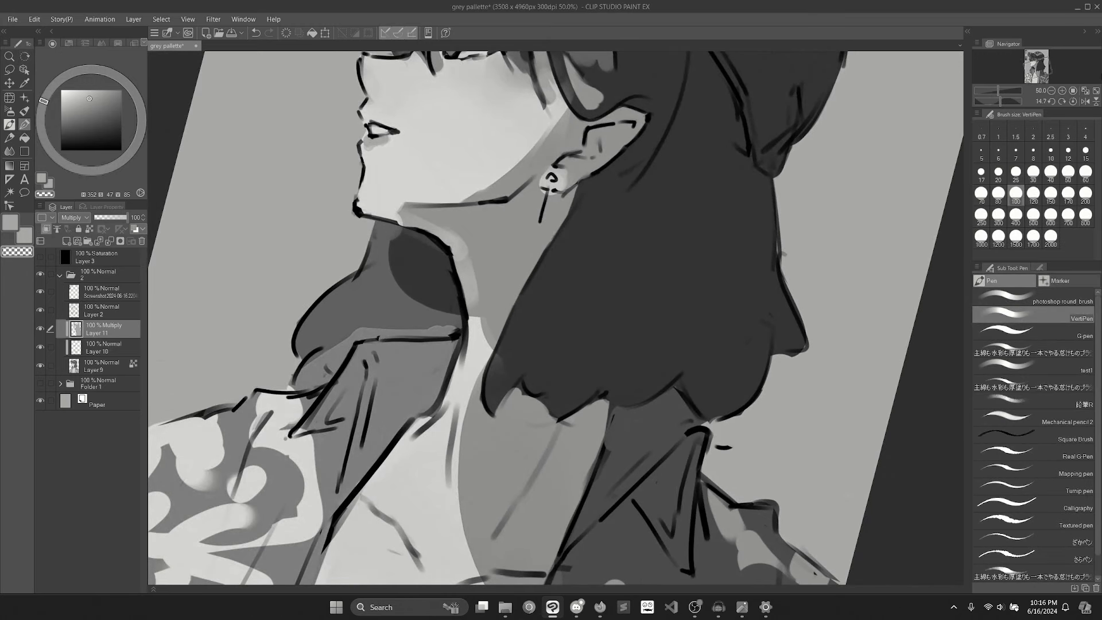
click(1074, 102)
Step: Erase a lighter strip from the hair shadow below the ear and darken the ends of that lock
drag(899, 145, 852, 214)
drag(527, 235, 503, 407)
drag(515, 330, 517, 426)
mouse_move(474, 469)
mouse_down()
mouse_move(533, 266)
mouse_move(505, 312)
mouse_move(495, 415)
mouse_move(507, 402)
mouse_move(521, 410)
mouse_move(479, 475)
mouse_move(534, 428)
mouse_up()
key(c)
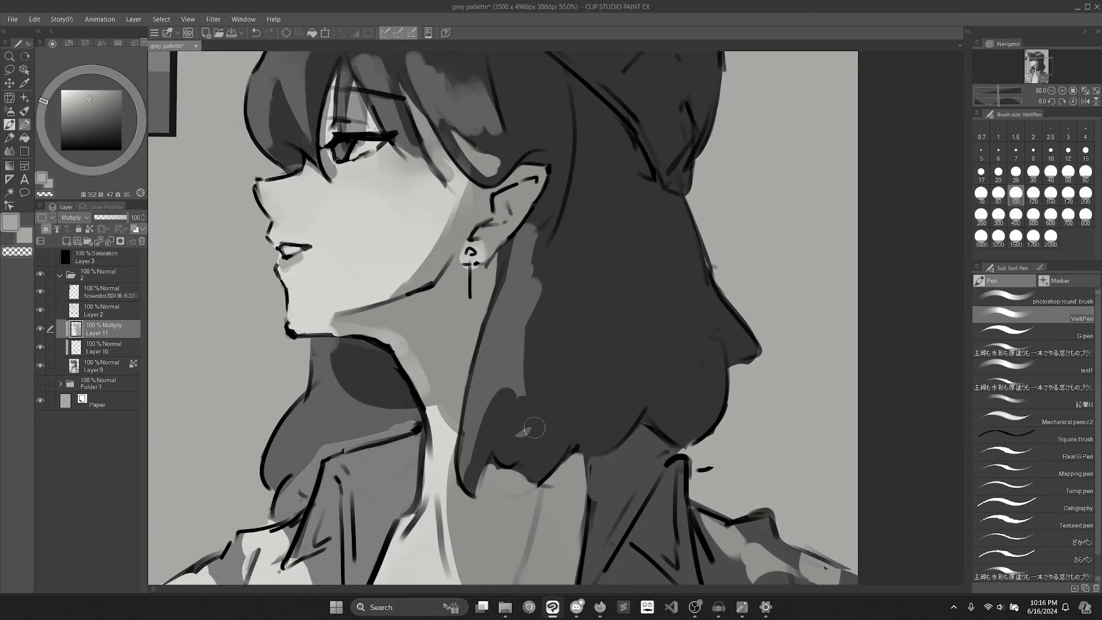
Step: Widen the light area in the hair behind the neck and paint a dark lock back into it
key(c)
drag(548, 246, 545, 373)
drag(553, 270, 558, 368)
key(c)
drag(523, 405, 539, 325)
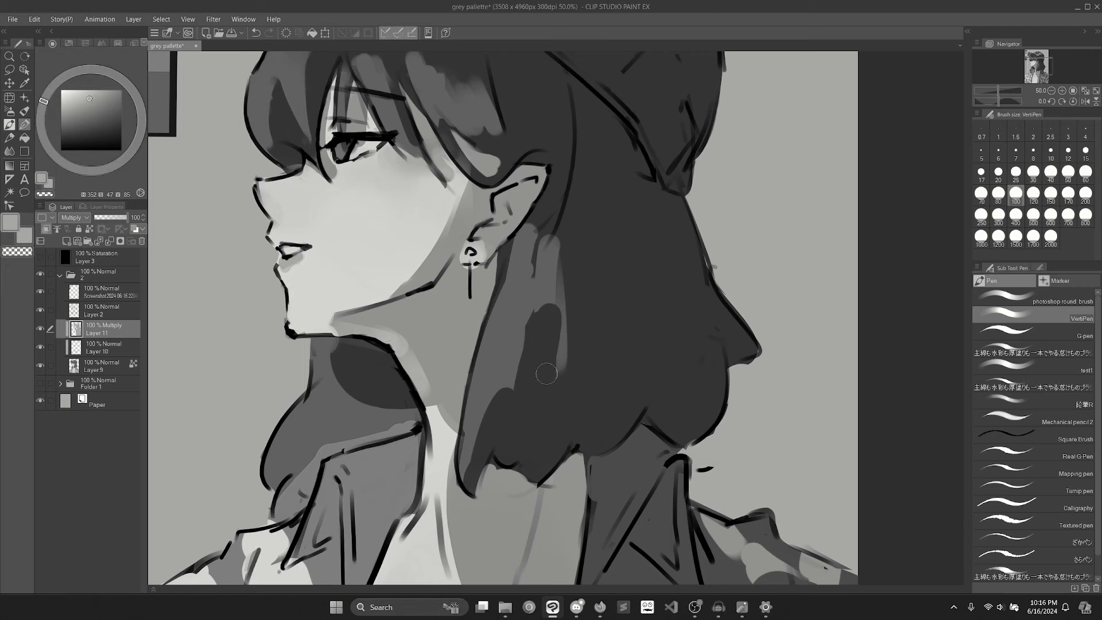
drag(547, 374, 523, 368)
key(c)
mouse_move(581, 285)
mouse_down()
mouse_move(529, 330)
mouse_move(586, 287)
mouse_move(554, 293)
mouse_move(570, 285)
mouse_move(578, 249)
mouse_move(561, 256)
mouse_up()
key(c)
key(c)
key(c)
key(c)
Step: Refine the shadow on the ear with the pen at brush size 50
scroll(626, 298, down, 1)
drag(569, 253, 678, 292)
scroll(677, 292, up, 1)
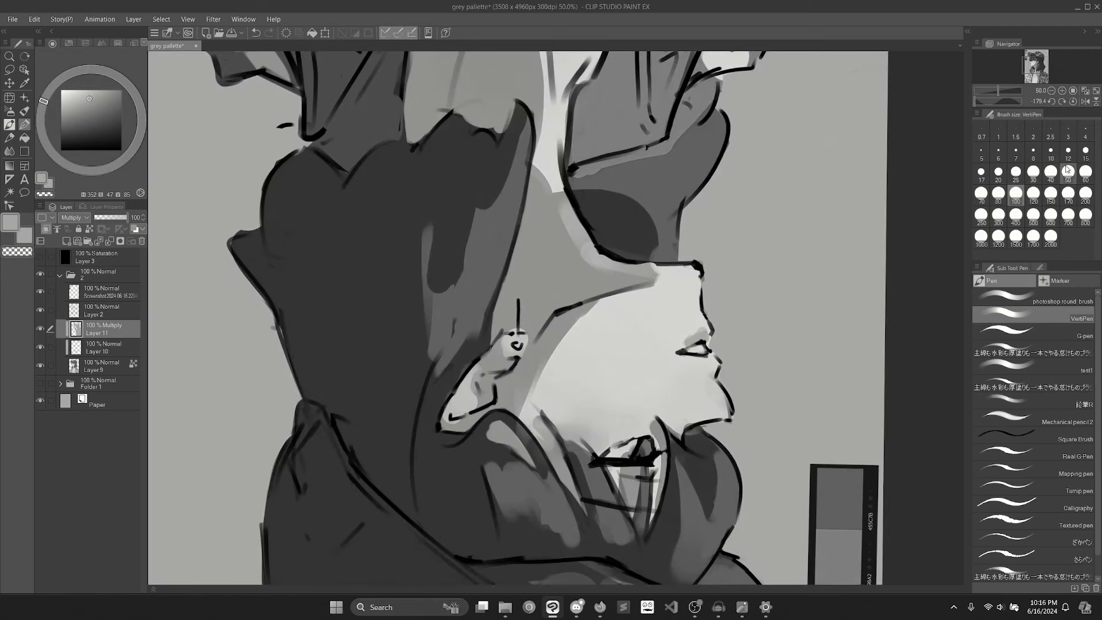
click(1068, 171)
scroll(611, 302, up, 1)
key(c)
drag(444, 405, 472, 410)
scroll(602, 302, down, 2)
key(ctrl+at)
drag(480, 369, 501, 306)
key(c)
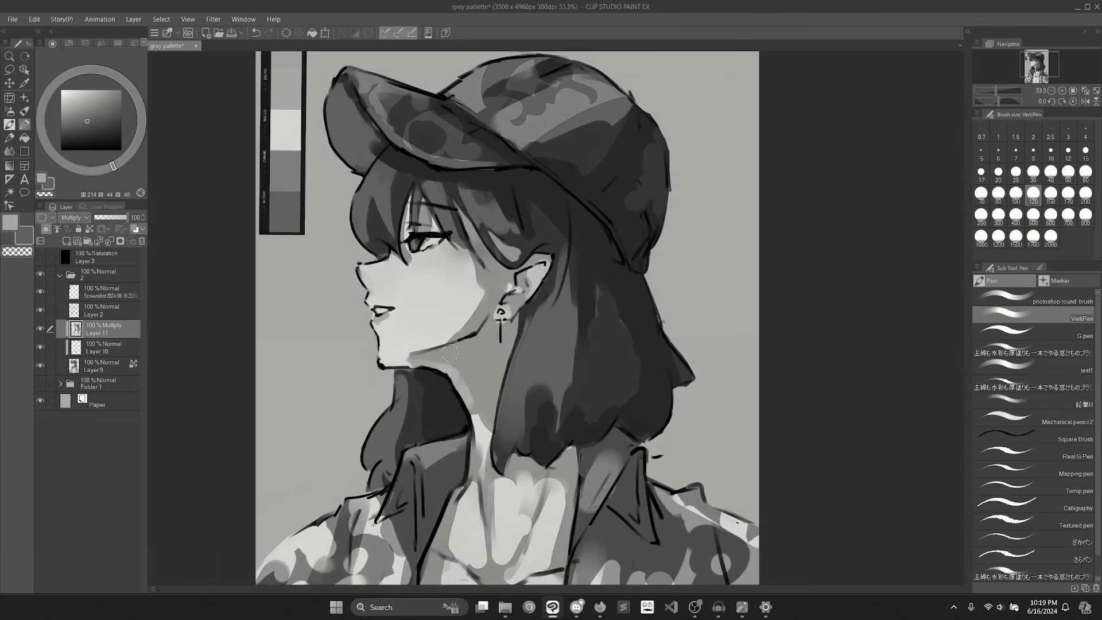
Step: Paint shade down the front of the neck below the jaw
mouse_move(448, 350)
mouse_down()
mouse_move(497, 328)
mouse_move(498, 407)
mouse_up()
scroll(509, 436, down, 3)
drag(631, 352, 563, 401)
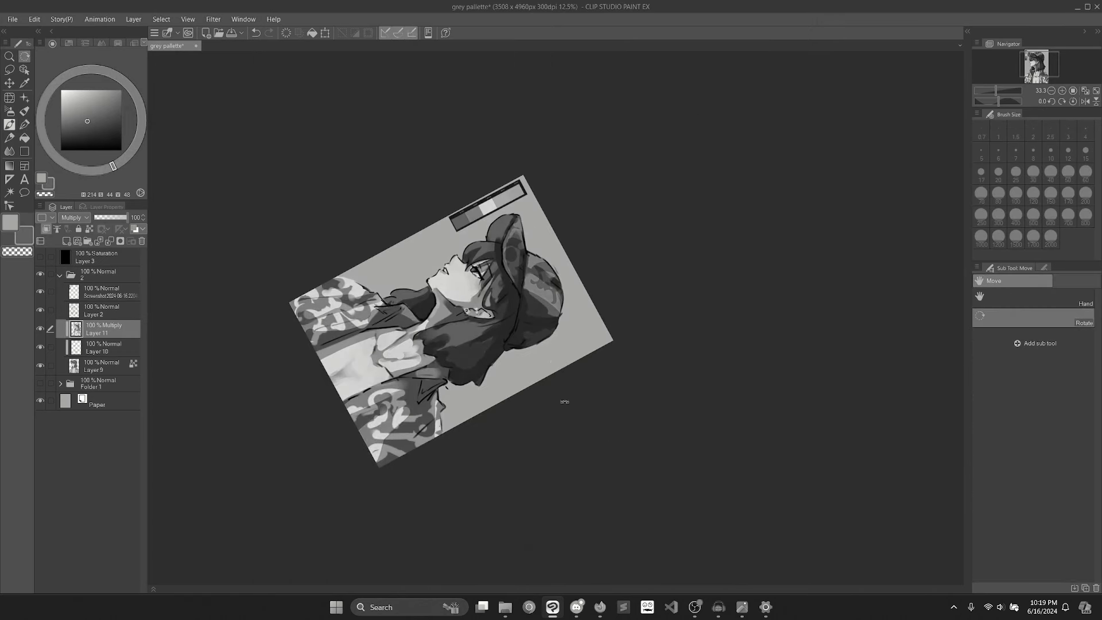
scroll(532, 328, up, 2)
drag(354, 365, 400, 399)
click(1073, 102)
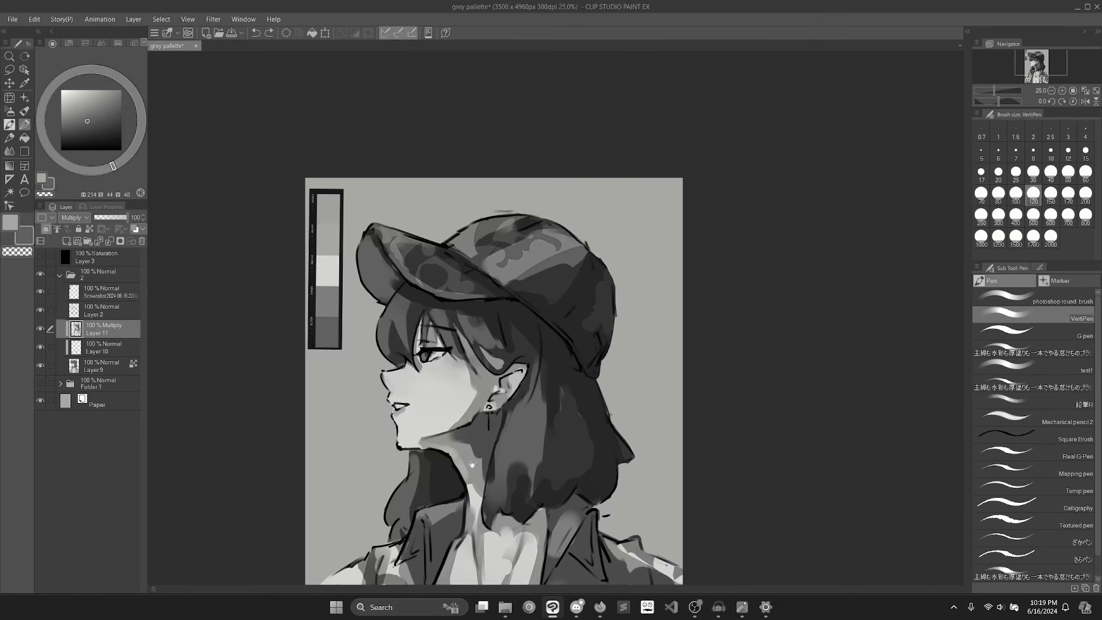
drag(429, 301, 449, 257)
Step: Refine the front edge of the neck shadow with the pen at brush size 30
key(x)
drag(504, 402, 490, 398)
scroll(490, 398, up, 2)
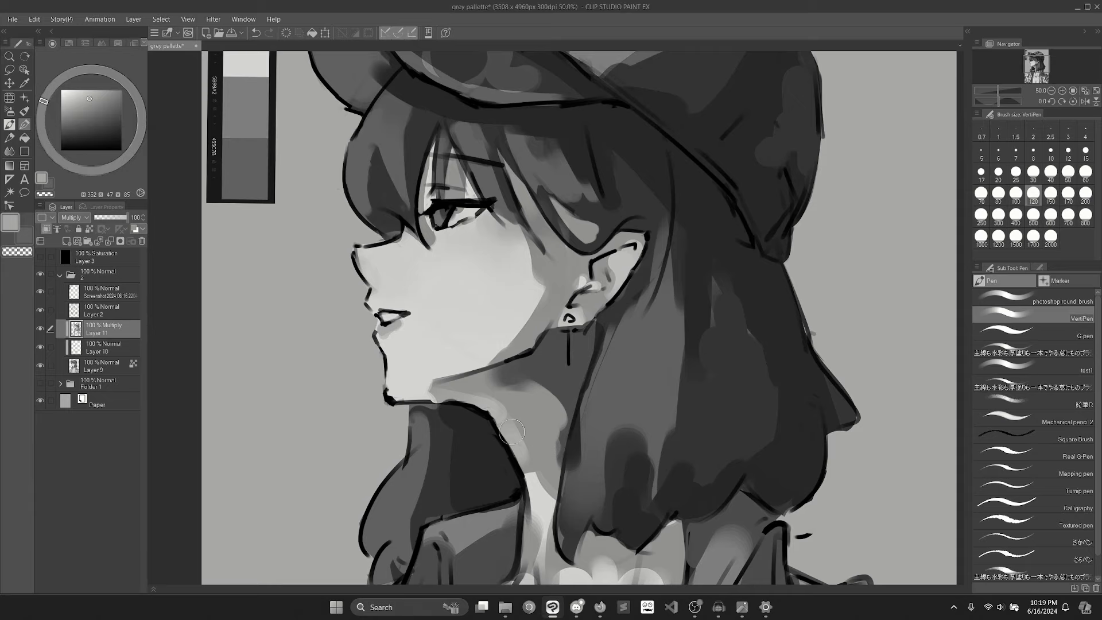
click(1034, 172)
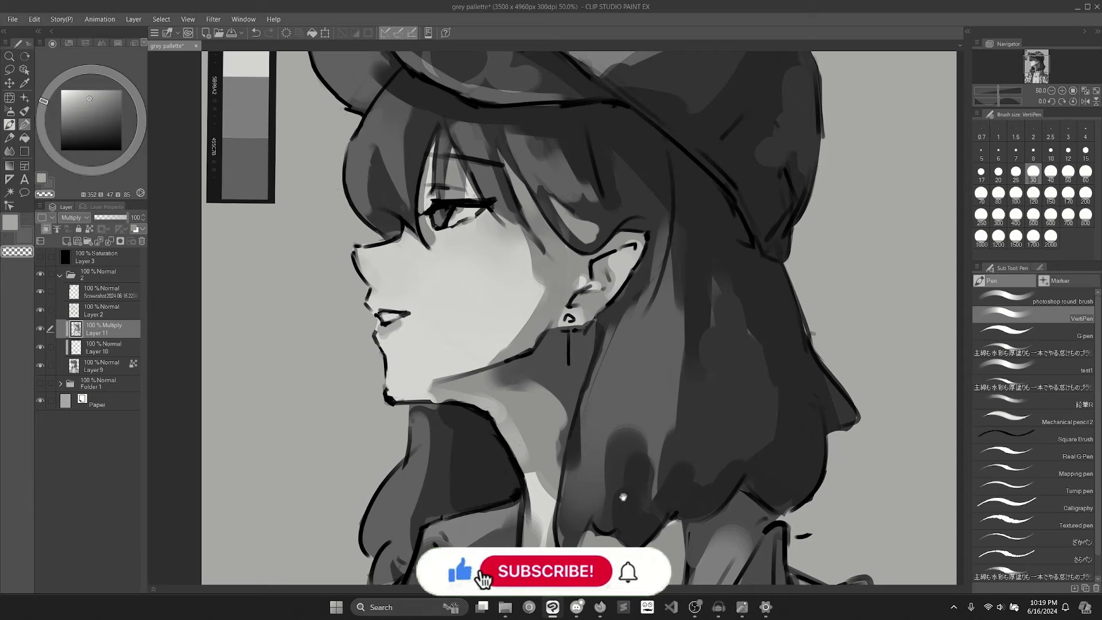
Step: Undo the light line along the hair edge beside the neck and repaint that lock at brush size 50
drag(624, 497, 605, 414)
key(bracketright)
key(bracketright)
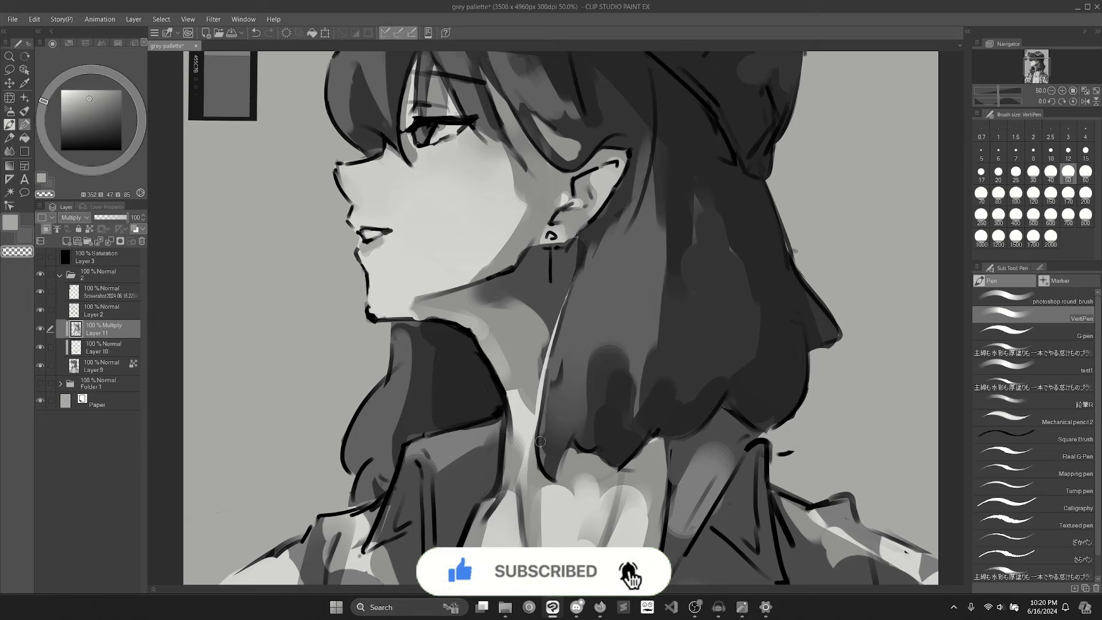
key(ctrl+z)
key(x)
drag(556, 366, 546, 460)
drag(616, 331, 582, 382)
Step: Paint broader strands into the hair behind the neck and ear with the brush at size 170
key(bracketright)
key(bracketright)
key(bracketright)
key(bracketright)
key(bracketright)
key(bracketright)
key(bracketright)
mouse_move(548, 426)
mouse_down()
mouse_move(565, 438)
mouse_move(587, 367)
mouse_up()
mouse_move(627, 238)
mouse_down()
mouse_move(634, 305)
mouse_move(617, 275)
mouse_up()
scroll(640, 409, down, 2)
key(shift+space)
mouse_move(615, 459)
mouse_down()
mouse_move(540, 470)
mouse_move(443, 213)
mouse_up()
key(shift+space)
drag(451, 432, 833, 194)
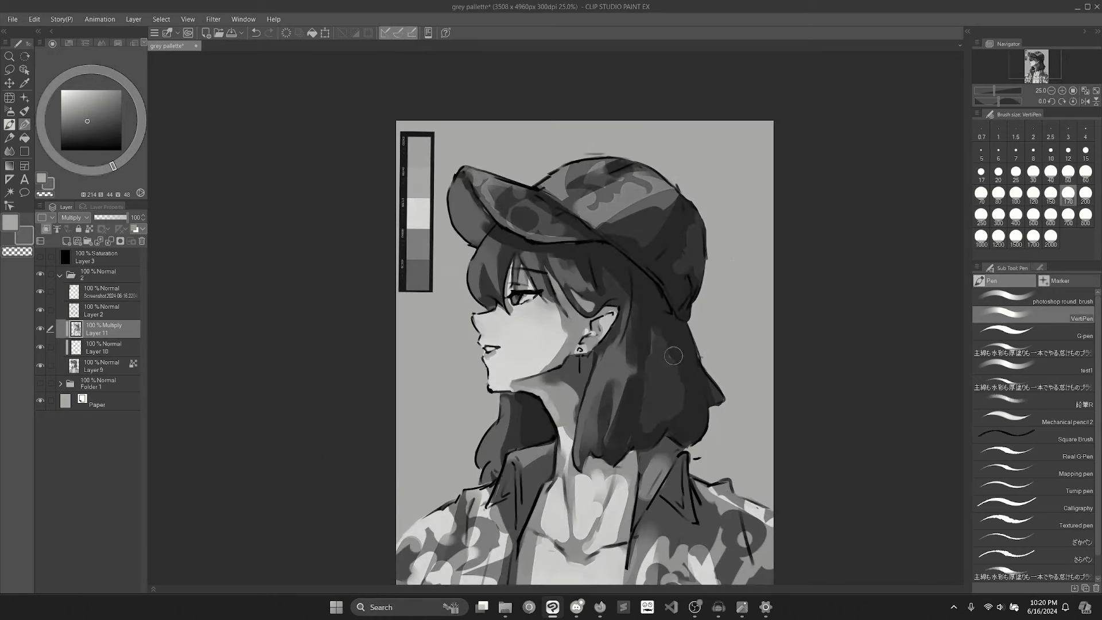
mouse_move(653, 420)
mouse_down()
mouse_move(677, 407)
mouse_move(660, 421)
mouse_up()
Step: Shade strands into the fringe below the cap's visor with the pen at brush size 60
scroll(617, 369, up, 1)
key(c)
click(1085, 173)
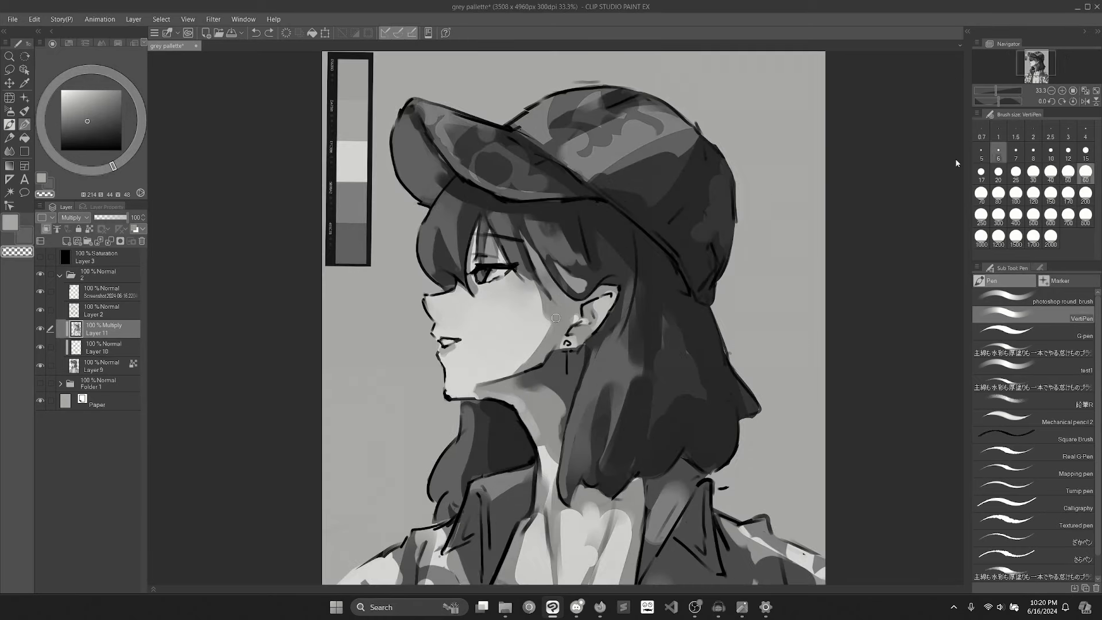
scroll(482, 201, up, 1)
key(c)
drag(477, 220, 446, 316)
key(x)
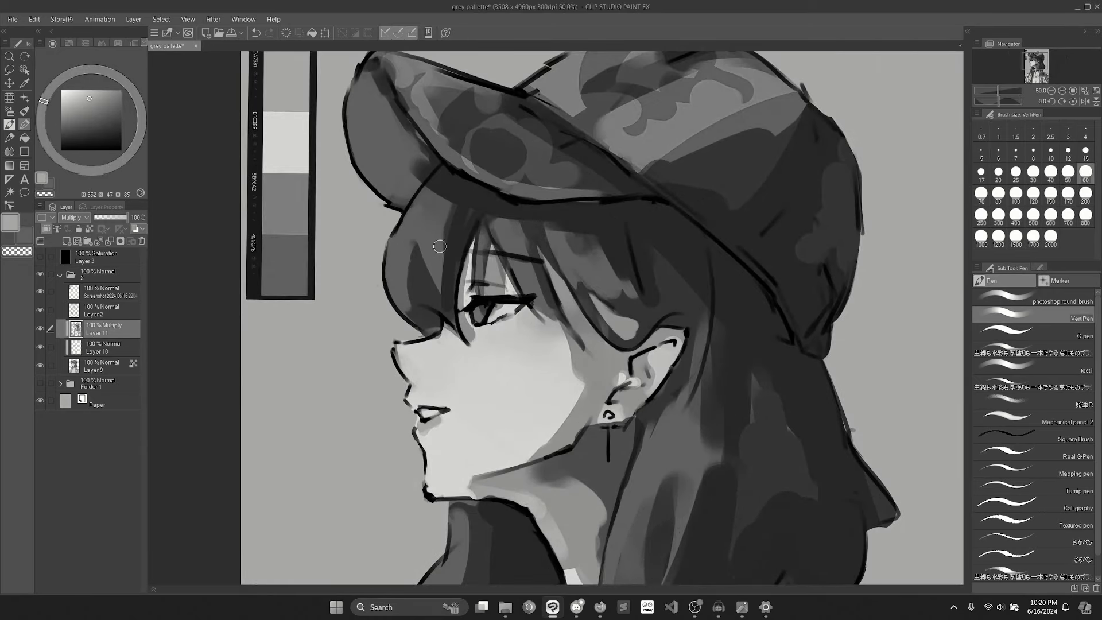
key(x)
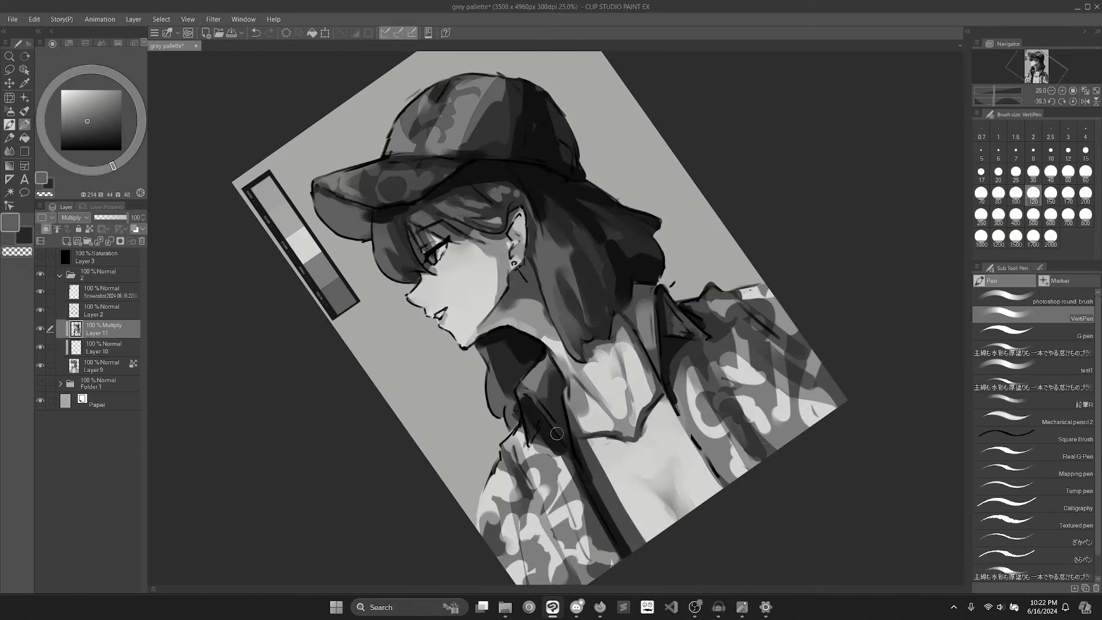
Step: Examine the overall shading of the portrait from a distance, rotated and upright
scroll(556, 368, down, 2)
key(shift+space)
drag(643, 434, 541, 462)
scroll(541, 462, down, 2)
key(shift+space)
drag(569, 499, 444, 462)
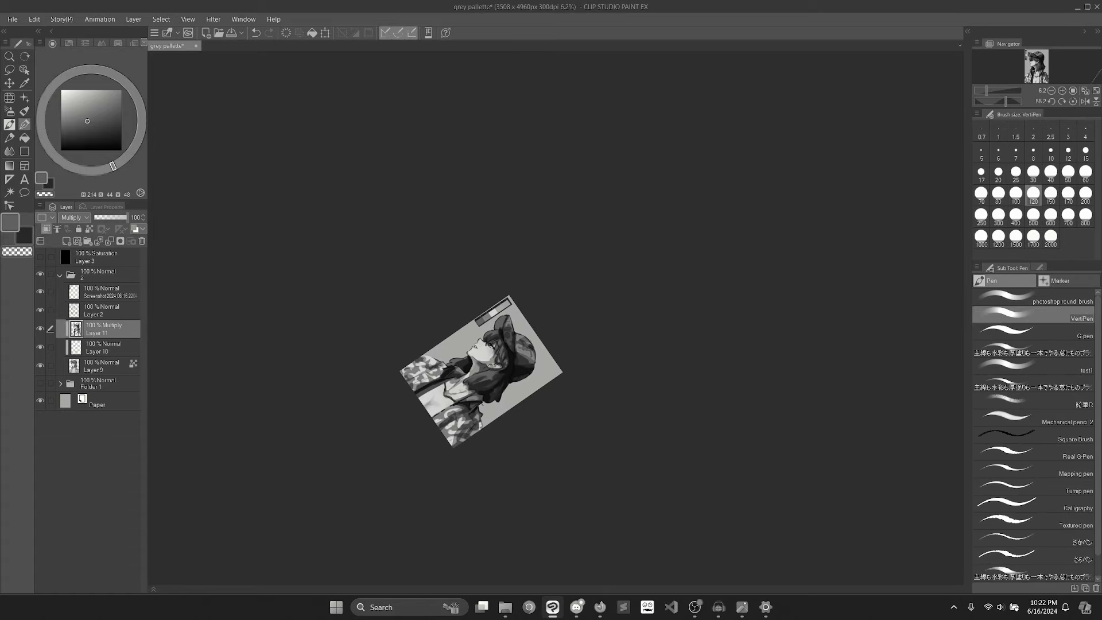
click(1072, 102)
scroll(580, 350, up, 4)
drag(473, 527, 505, 322)
scroll(505, 322, up, 1)
Step: Sample the light skin colour from the cheek and paint a highlight along the cap's crown on a new layer above Layer 2
alt+click(426, 362)
key(x)
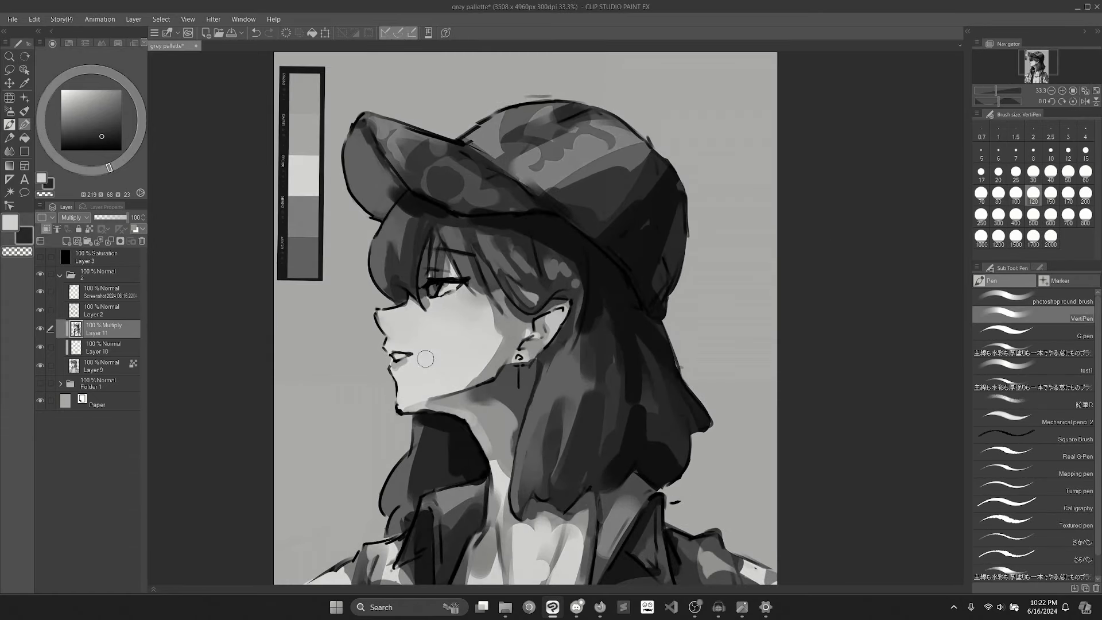
alt+click(428, 356)
drag(427, 356, 443, 431)
click(82, 304)
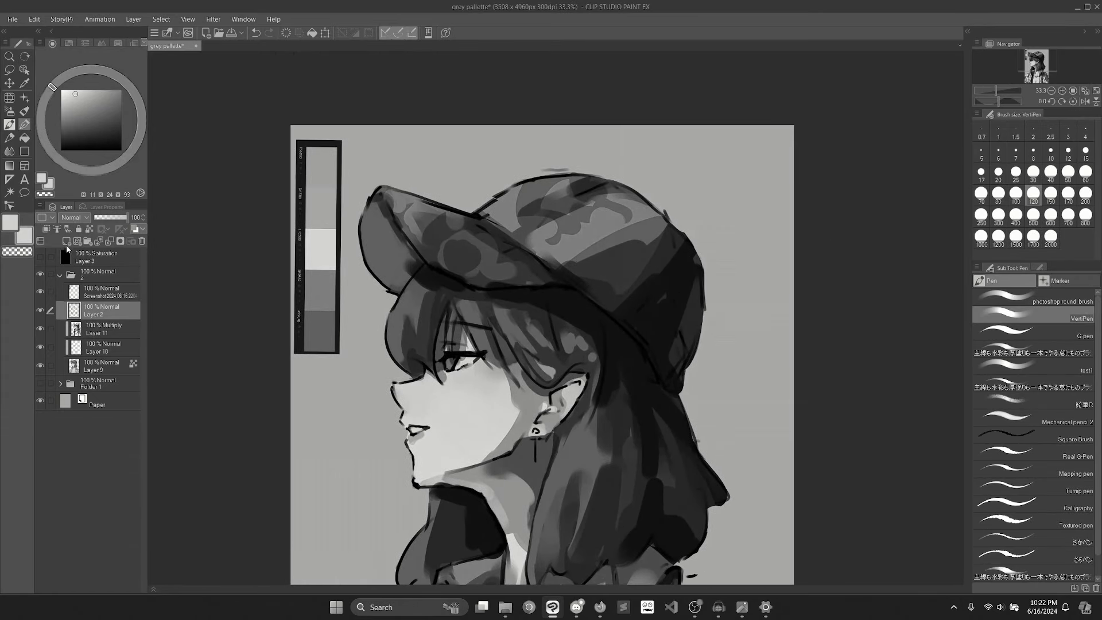
click(67, 242)
mouse_move(529, 246)
mouse_down()
mouse_move(617, 178)
mouse_move(725, 291)
mouse_up()
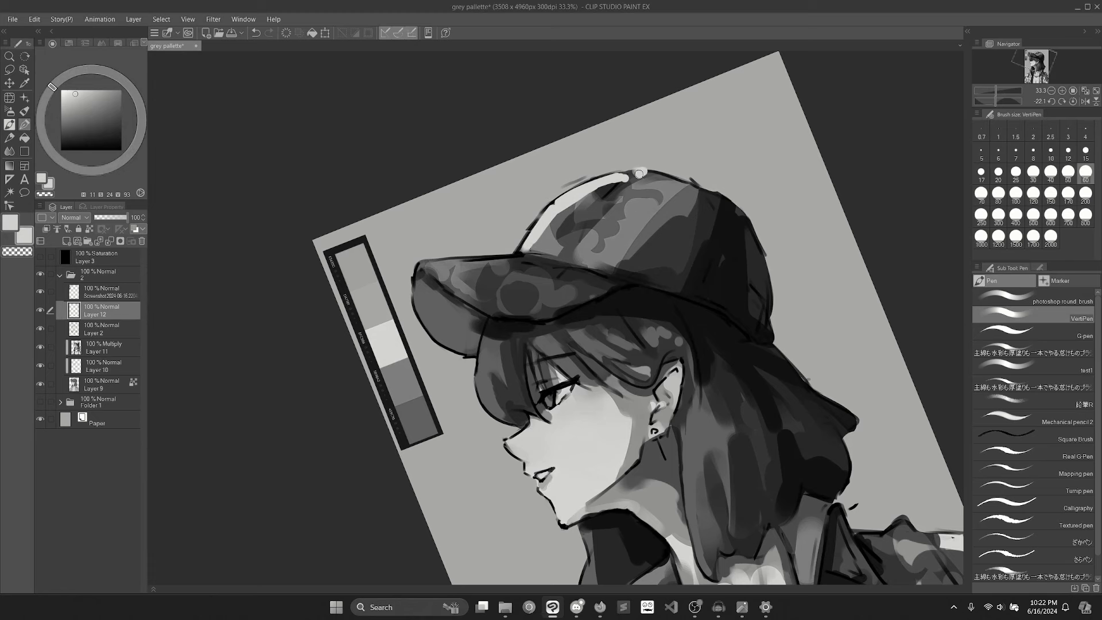
Step: Paint light highlights along the visor, cap edges, fringe, hair and collar, and add a layer above the Multiply layer
key(ctrl+minus)
click(1073, 102)
key(ctrl+minus)
key(ctrl+minus)
mouse_move(707, 387)
mouse_down()
mouse_move(580, 257)
mouse_move(594, 297)
mouse_move(596, 250)
mouse_up()
key(ctrl+plus)
key(ctrl+plus)
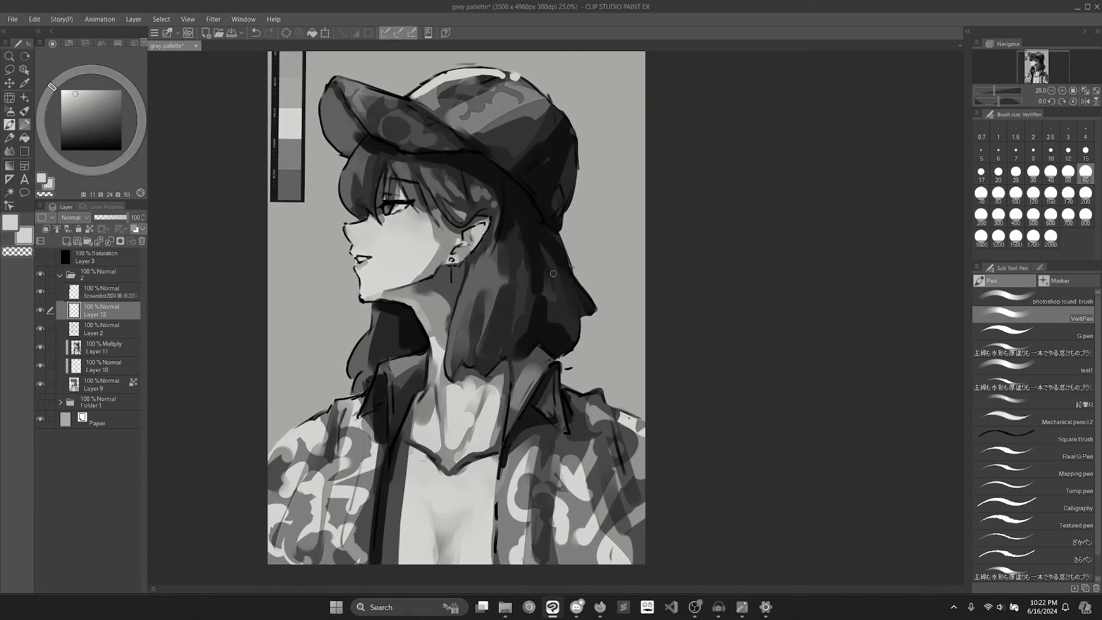
drag(553, 273, 564, 312)
scroll(362, 266, up, 3)
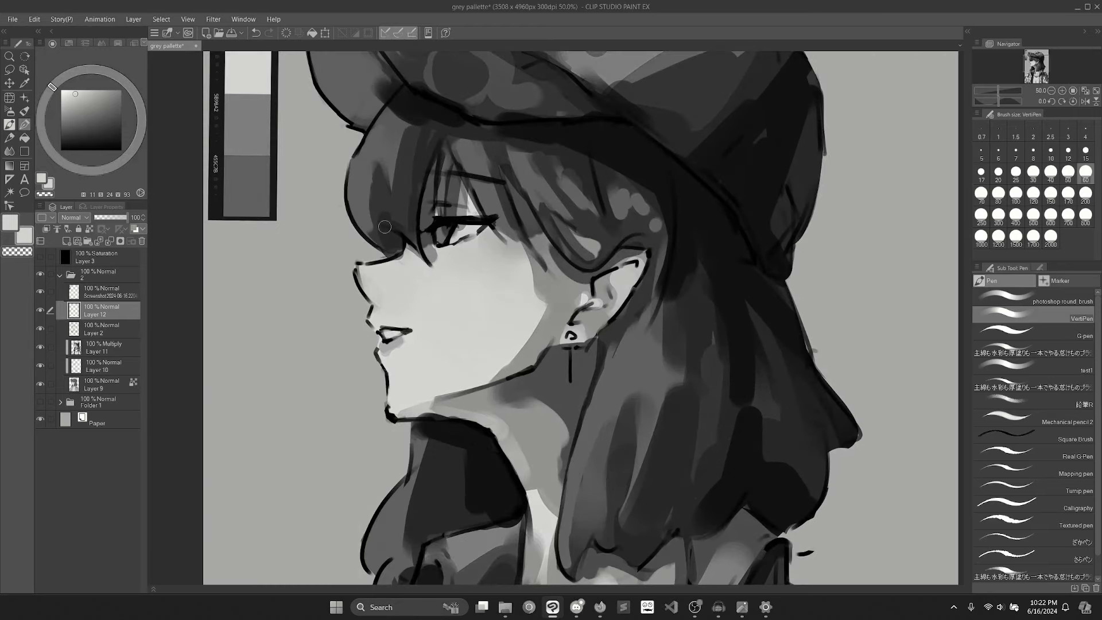
drag(378, 220, 358, 293)
click(109, 346)
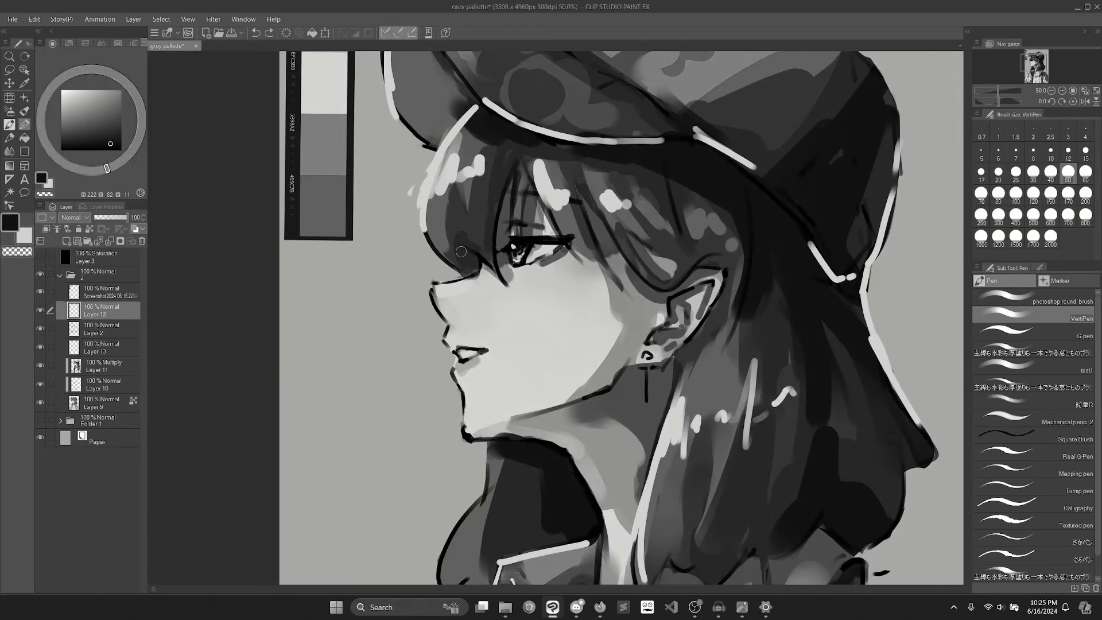
Step: Check the highlighted portrait as a whole and save the file
scroll(617, 461, down, 6)
scroll(616, 462, up, 4)
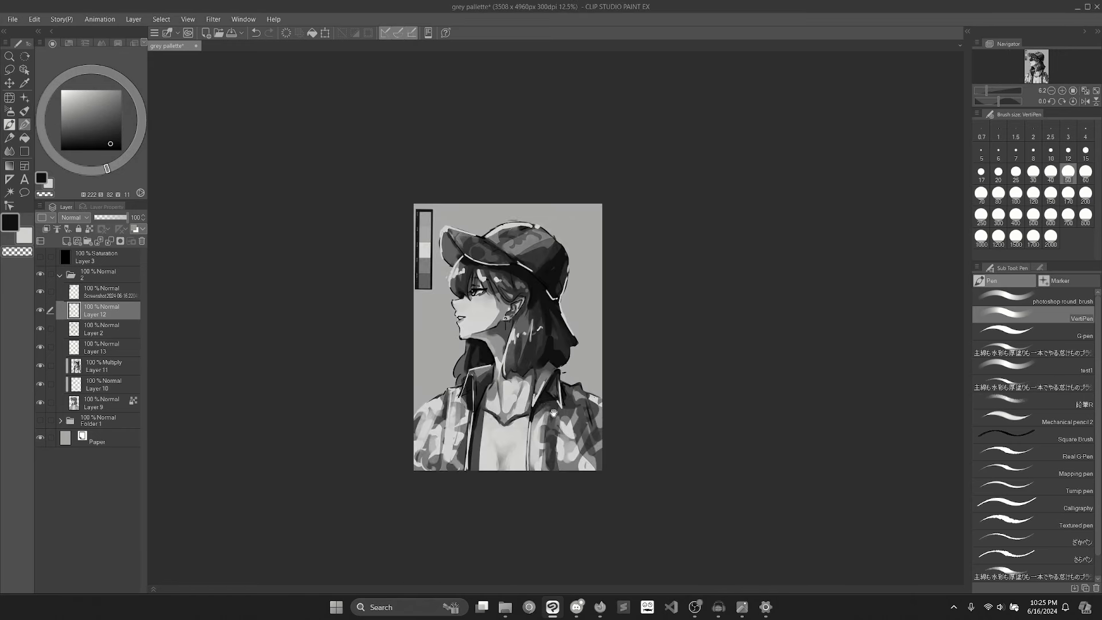
drag(637, 473, 635, 503)
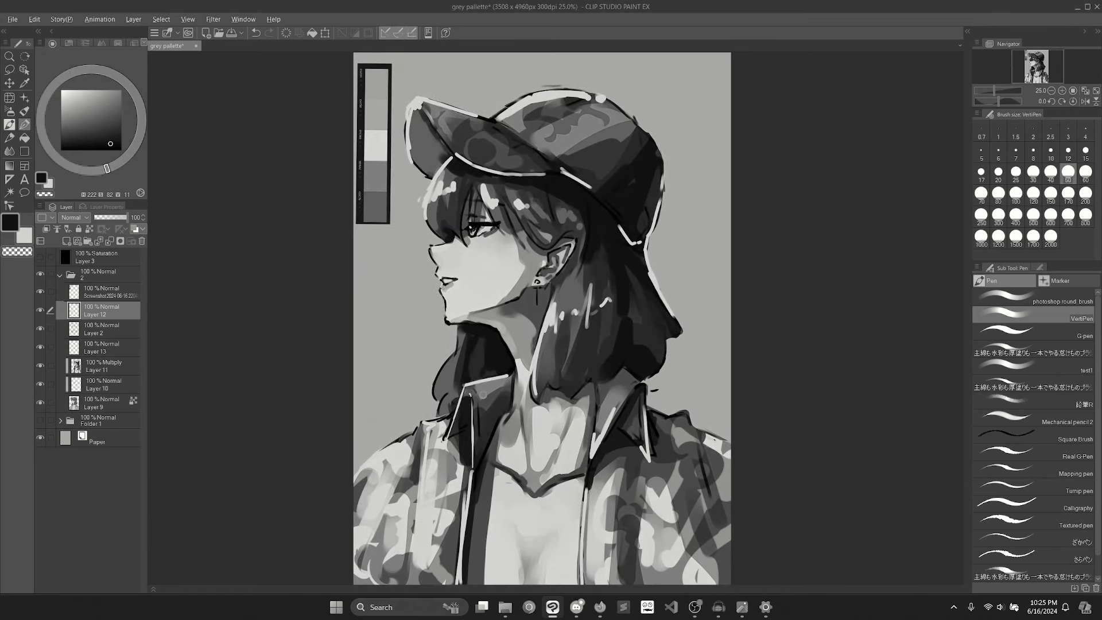
key(ctrl+s)
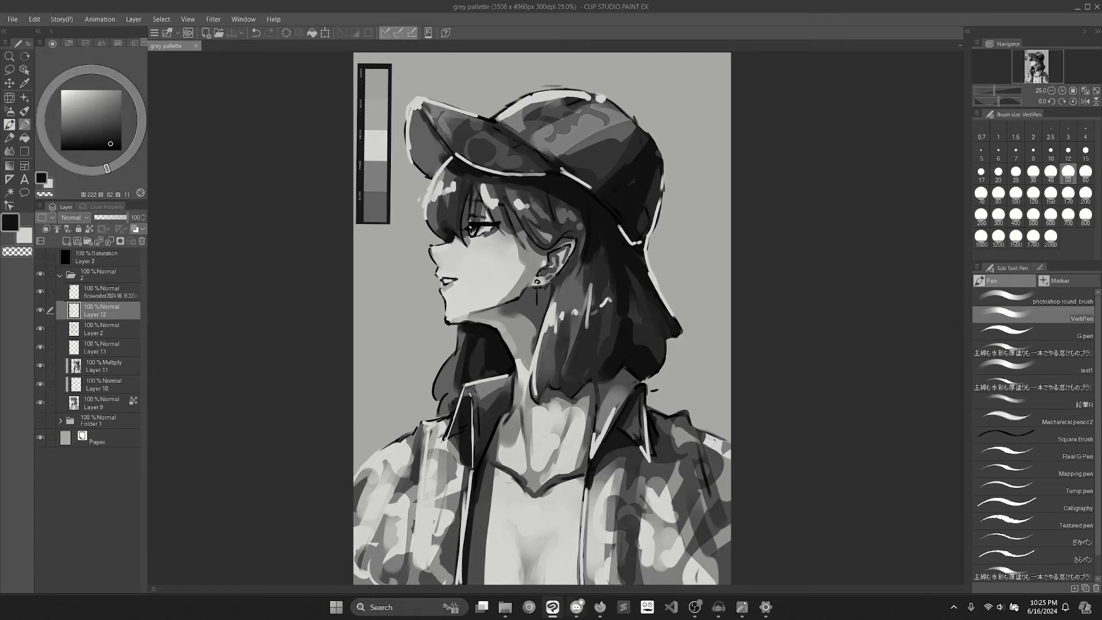
Step: Switch to Windows Settings, turn off the colour filter and return to the painting in Clip Studio Paint
click(773, 608)
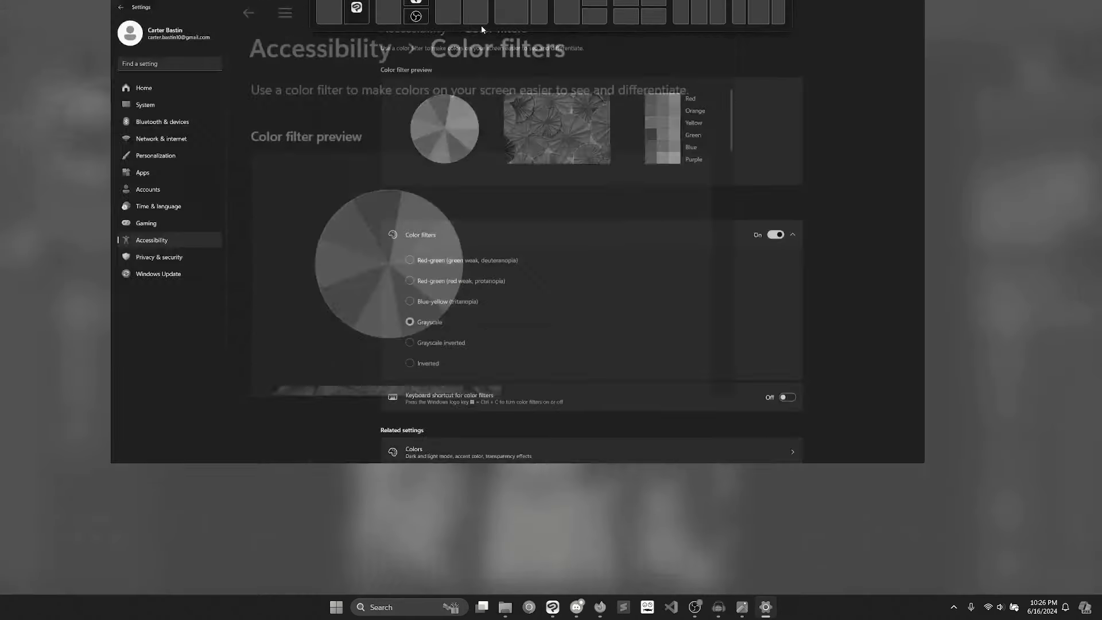
click(873, 265)
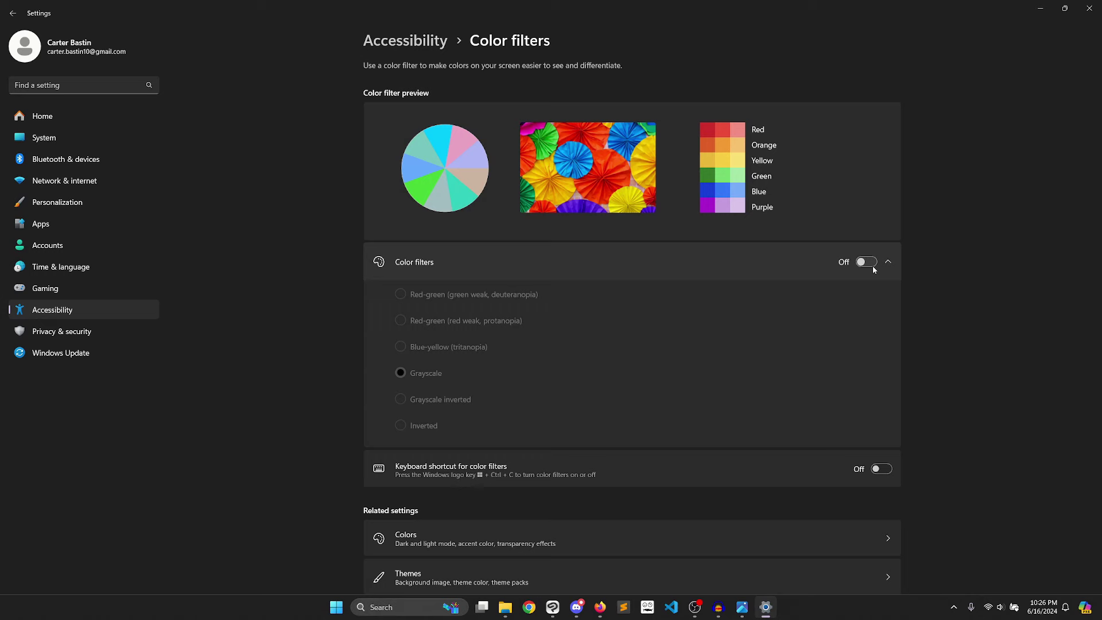
click(1041, 9)
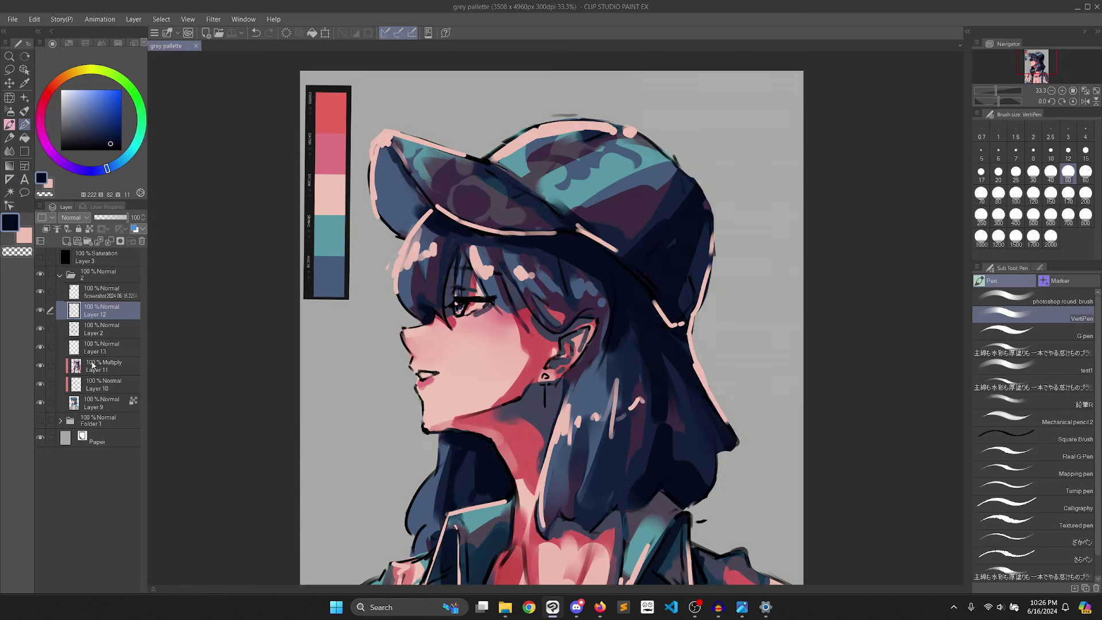
Step: Compare the coloured portrait with the Multiply layer hidden and shown
click(93, 366)
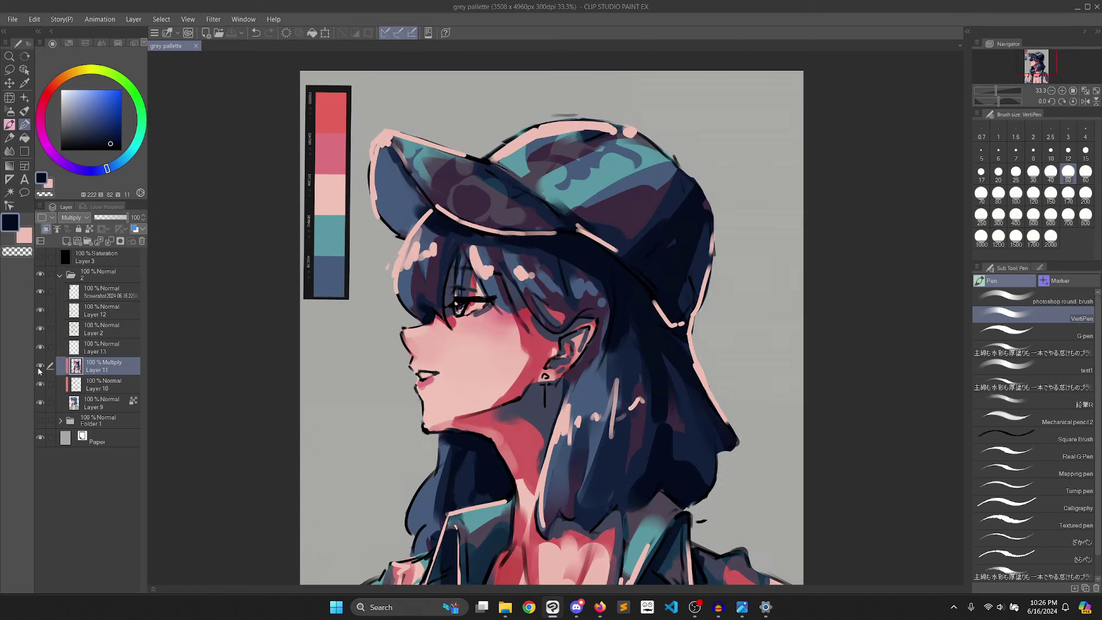
click(39, 366)
click(39, 366)
drag(490, 243, 470, 309)
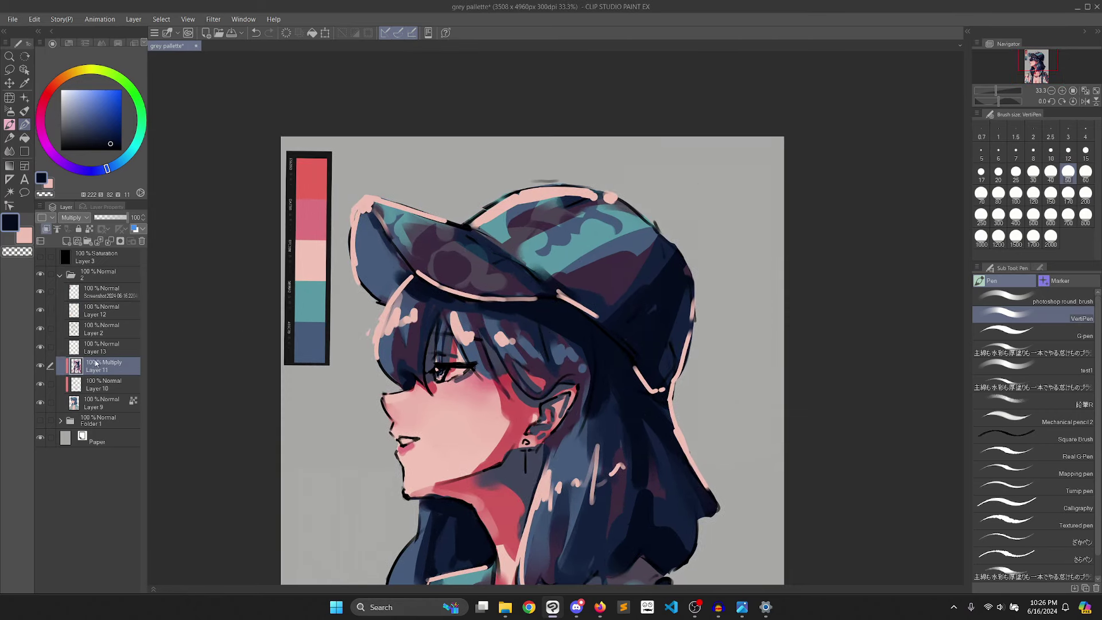